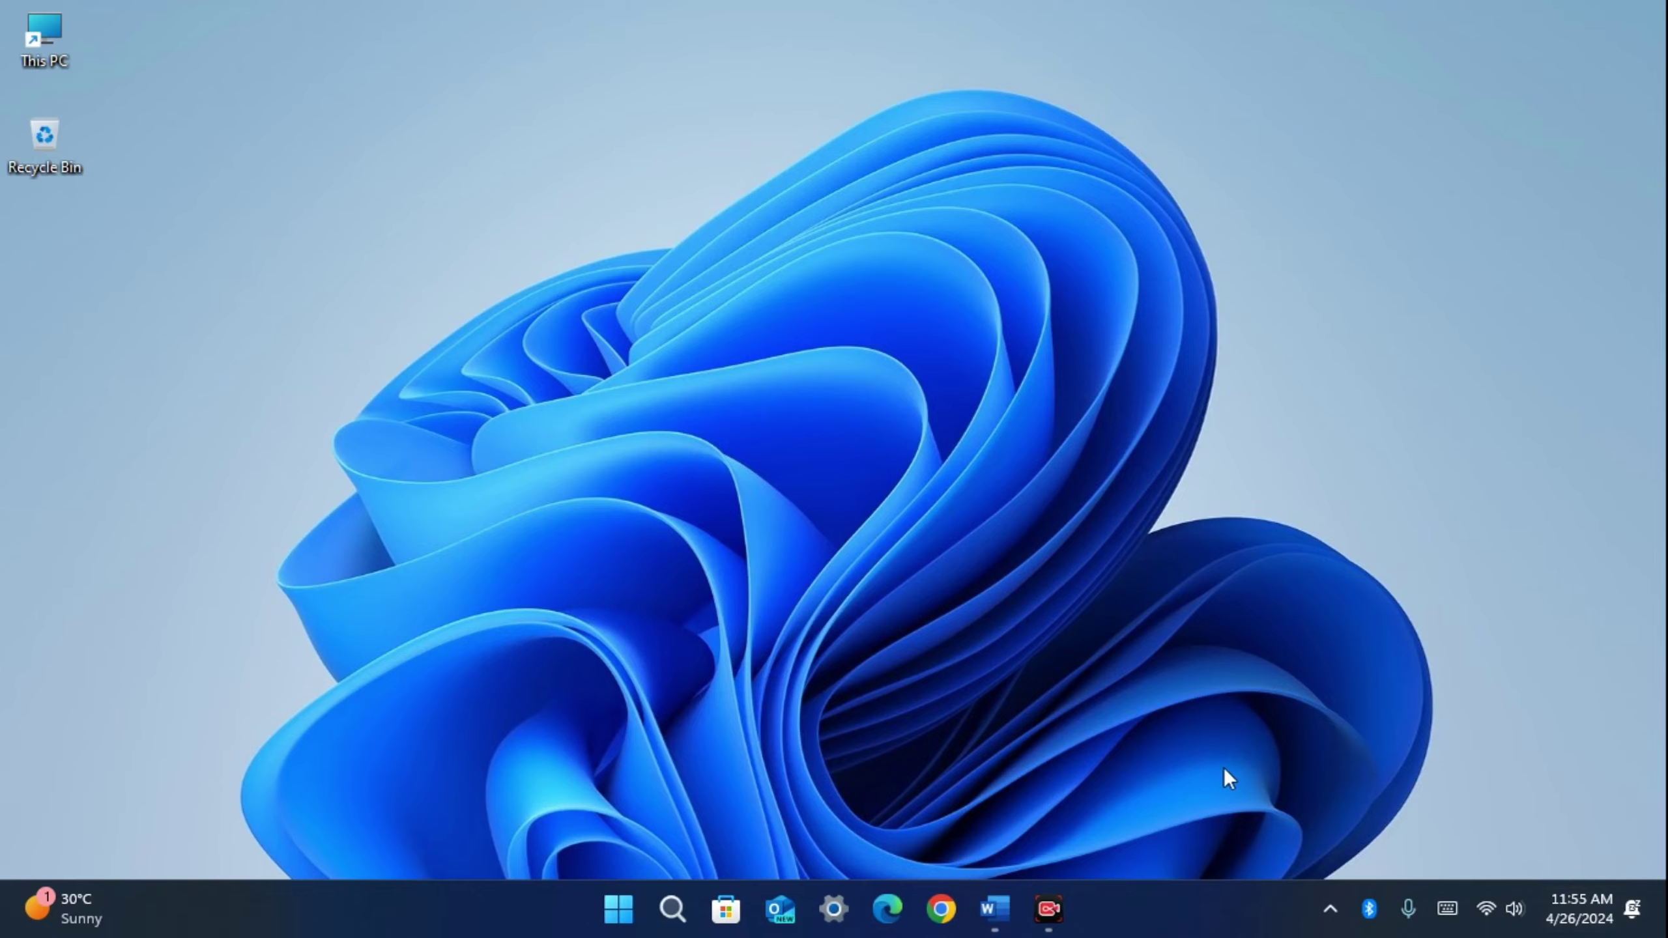
# Restore the minimized Adjective document from the Word icon on the taskbar
pyautogui.click(994, 909)
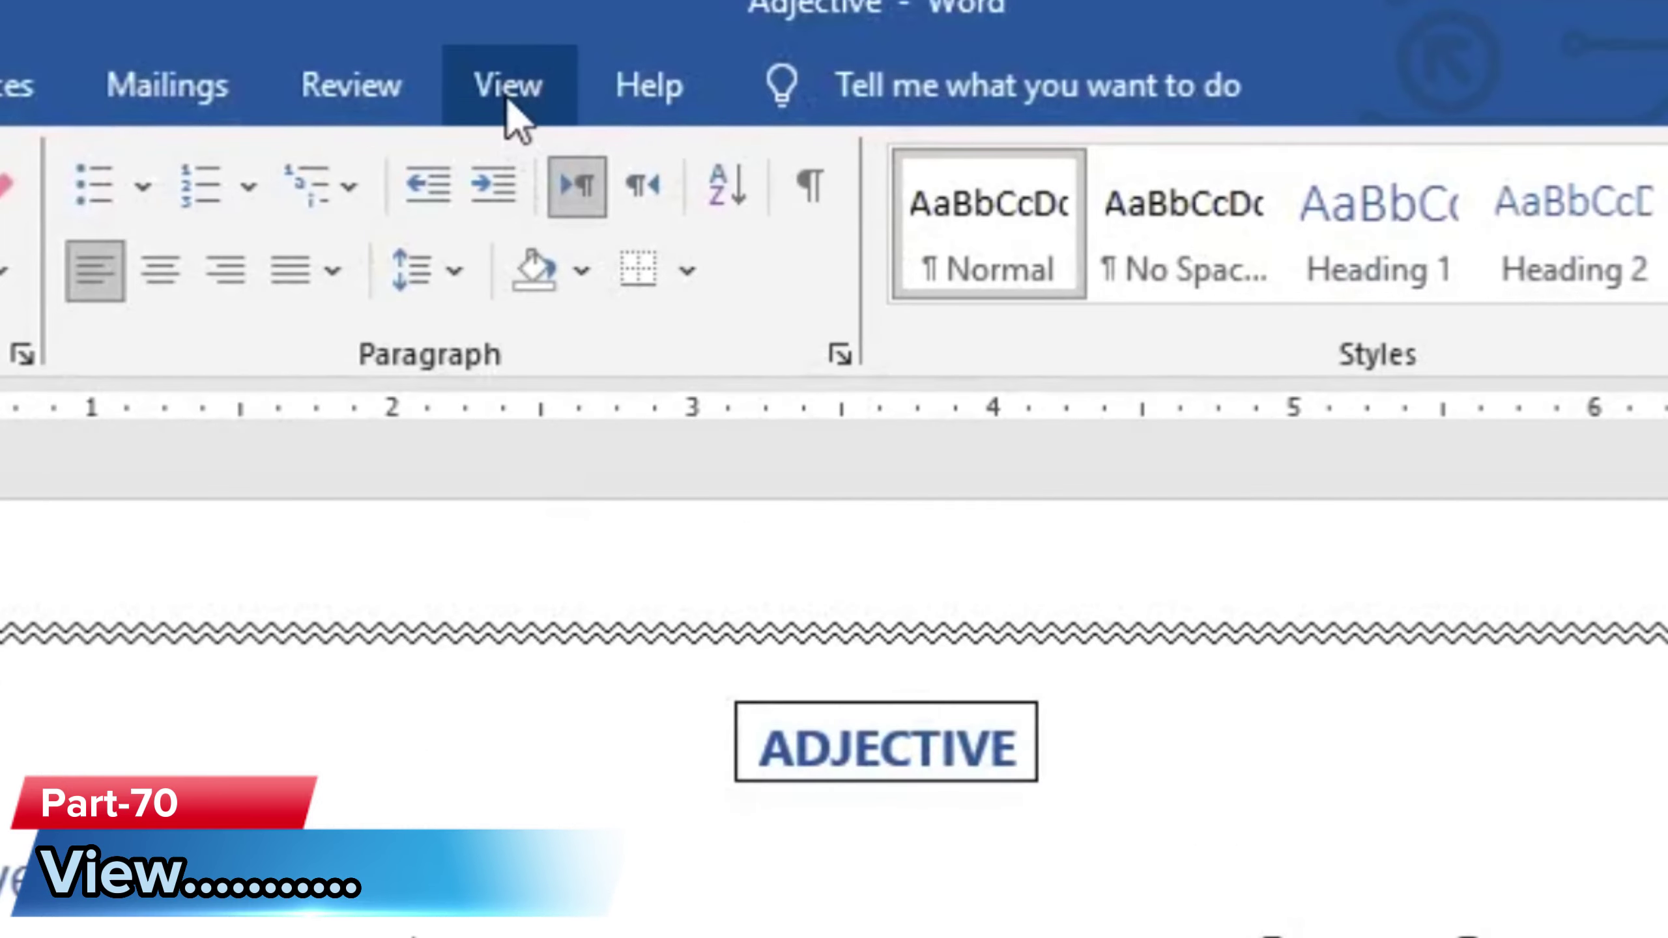
# Look over the View tab options, then minimize the Adjective window to the desktop
pyautogui.click(666, 62)
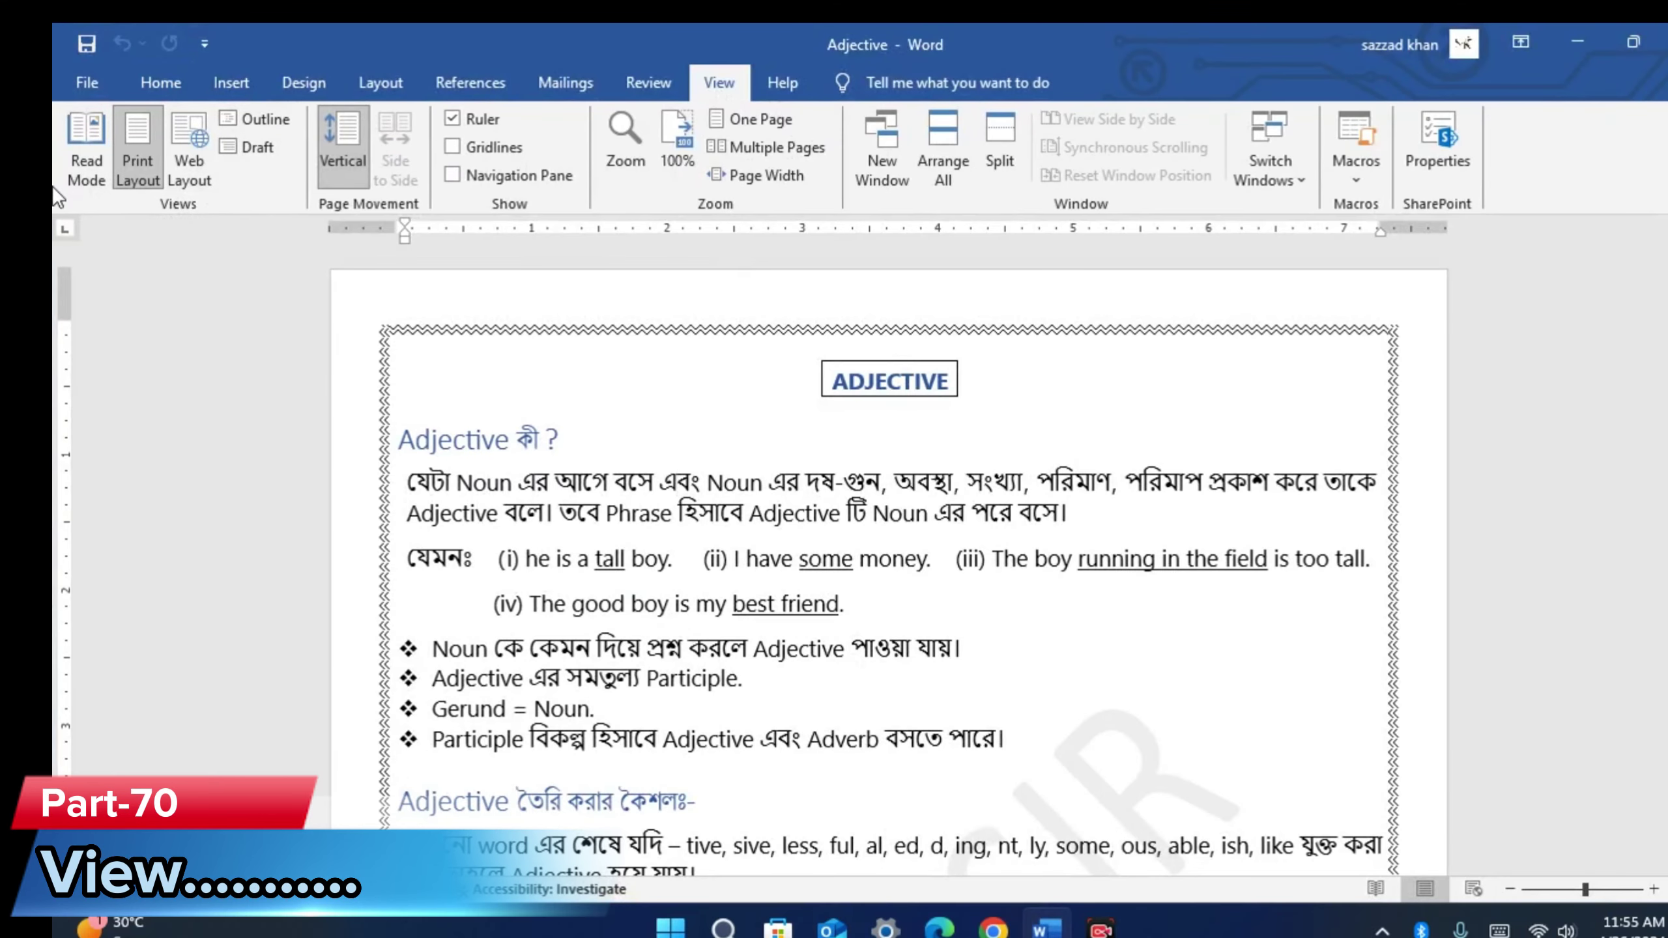
pyautogui.click(1577, 41)
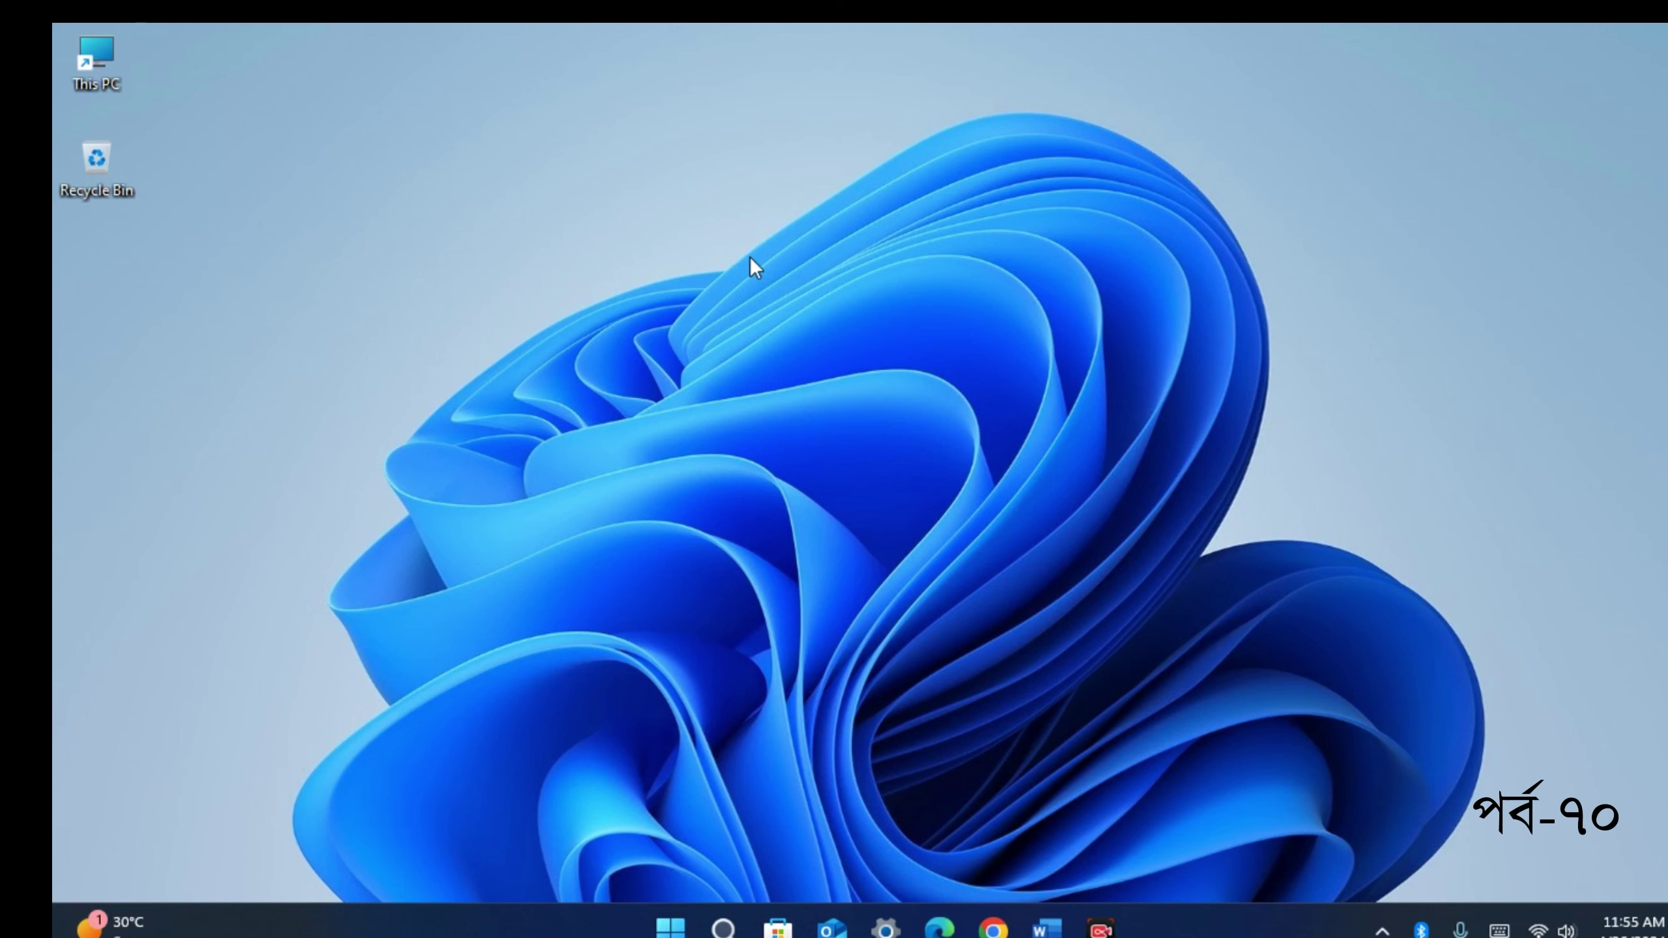
# Bring the Adjective window back from the taskbar and display the View tab options
pyautogui.click(1047, 928)
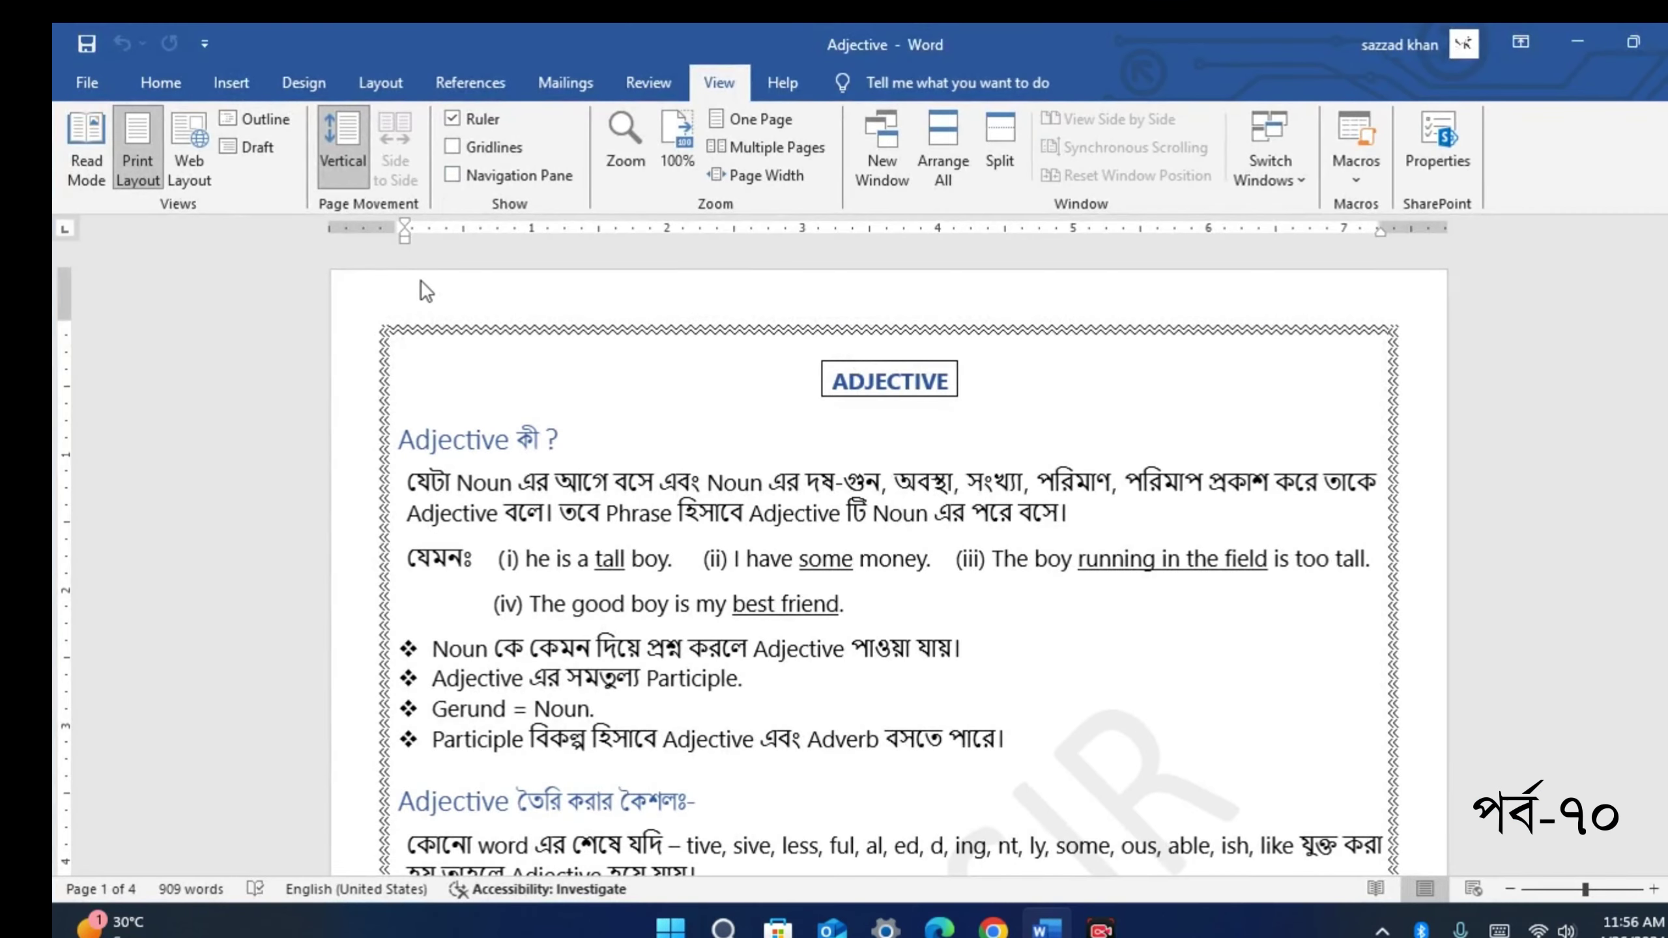
pyautogui.click(179, 82)
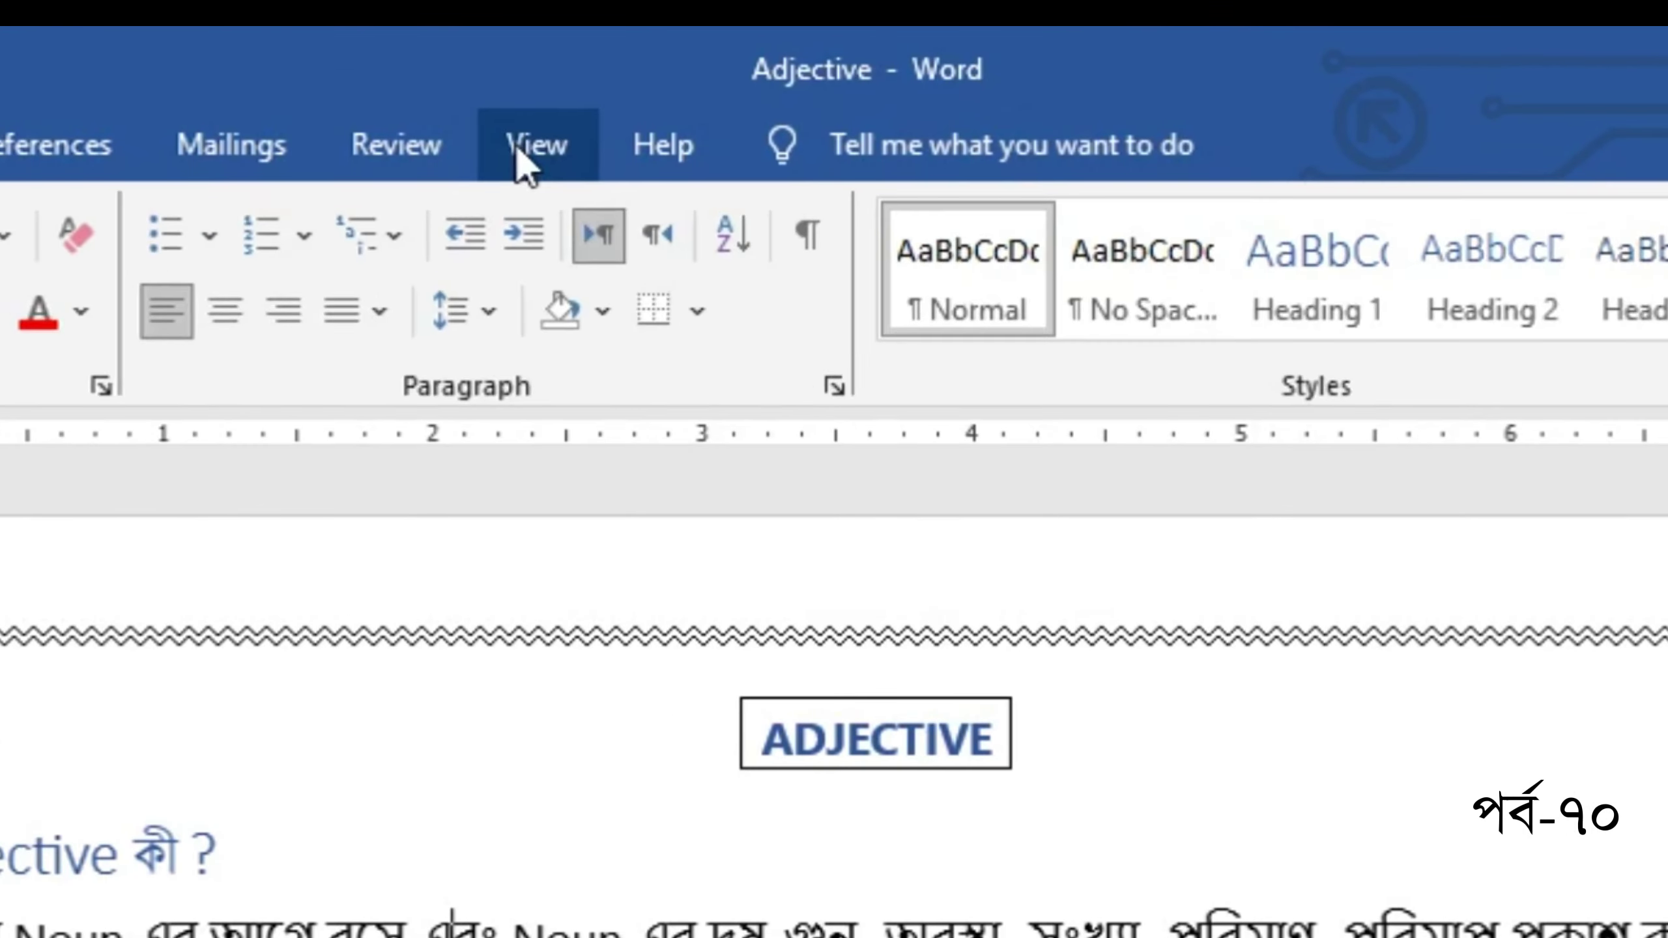
pyautogui.click(709, 81)
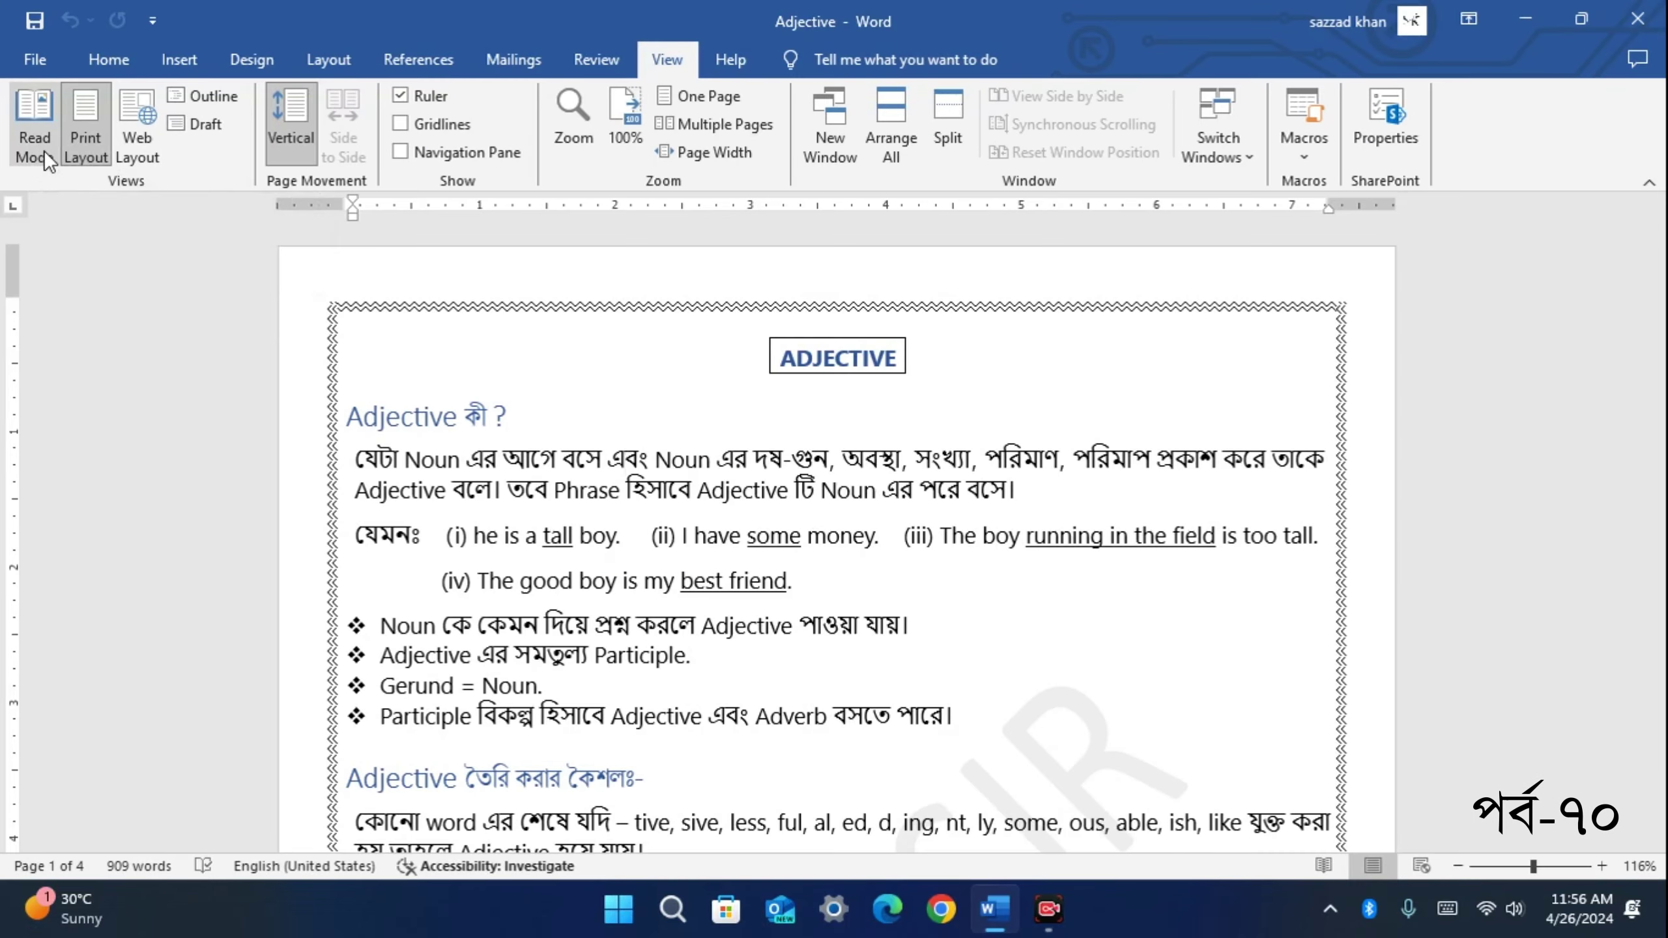
# Switch Adjective to Read Mode and page forward through its screens, then back a little
pyautogui.click(43, 147)
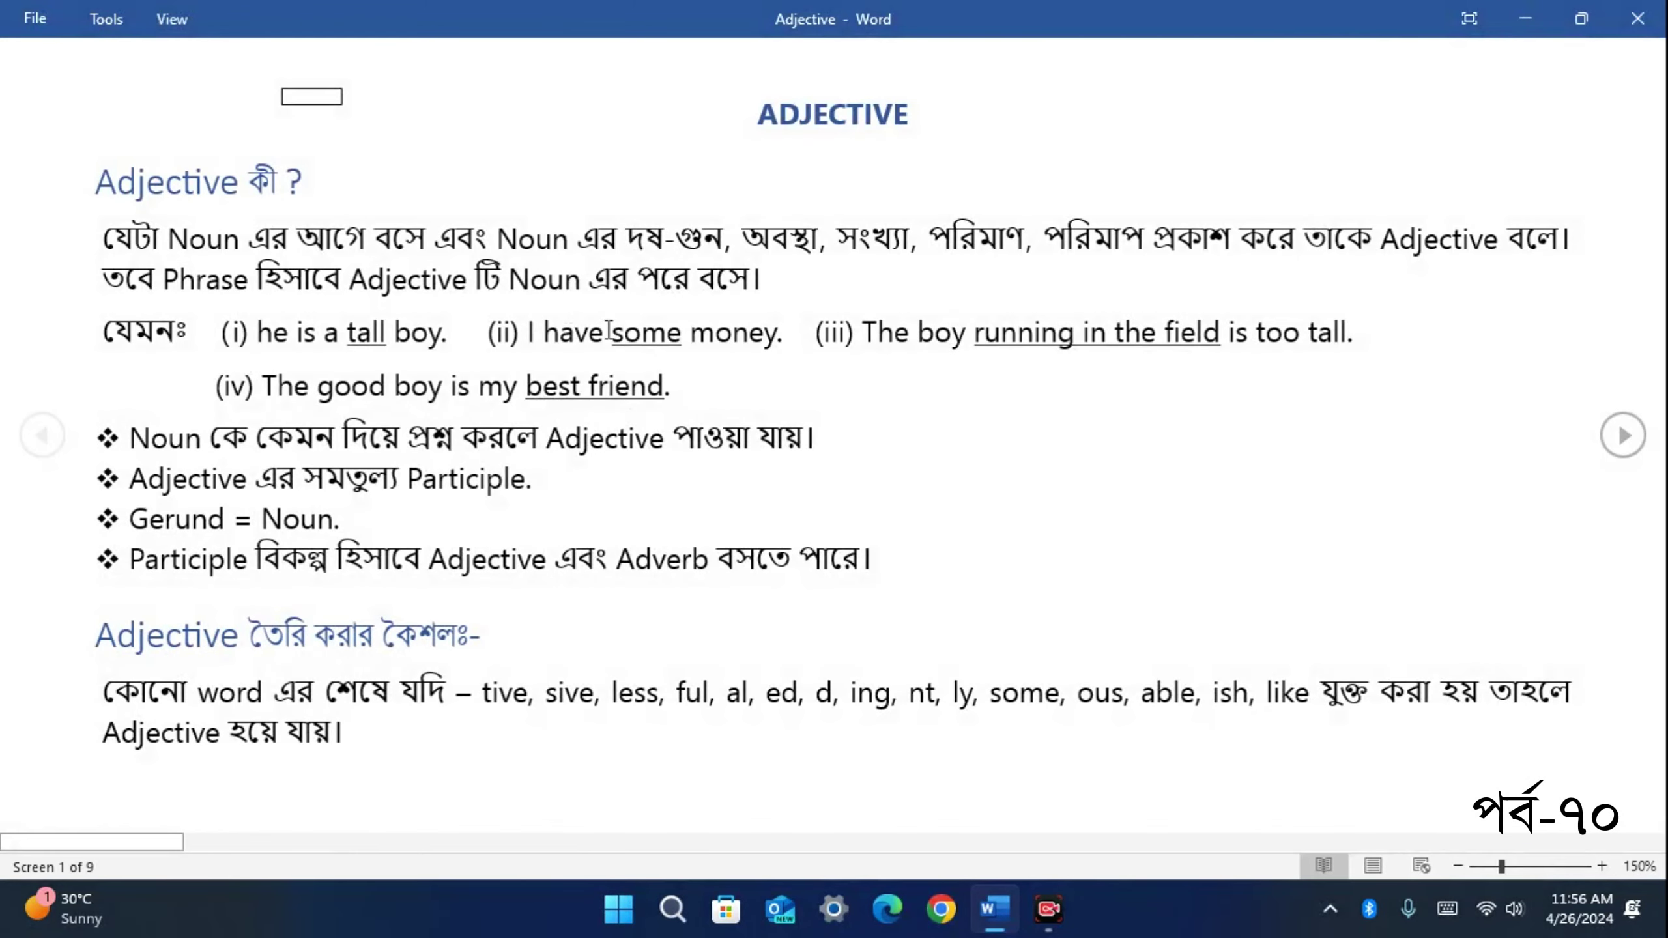
pyautogui.scroll(-1, 562, 346)
pyautogui.scroll(-1, 562, 346)
pyautogui.scroll(-5, 604, 313)
pyautogui.scroll(-1, 629, 321)
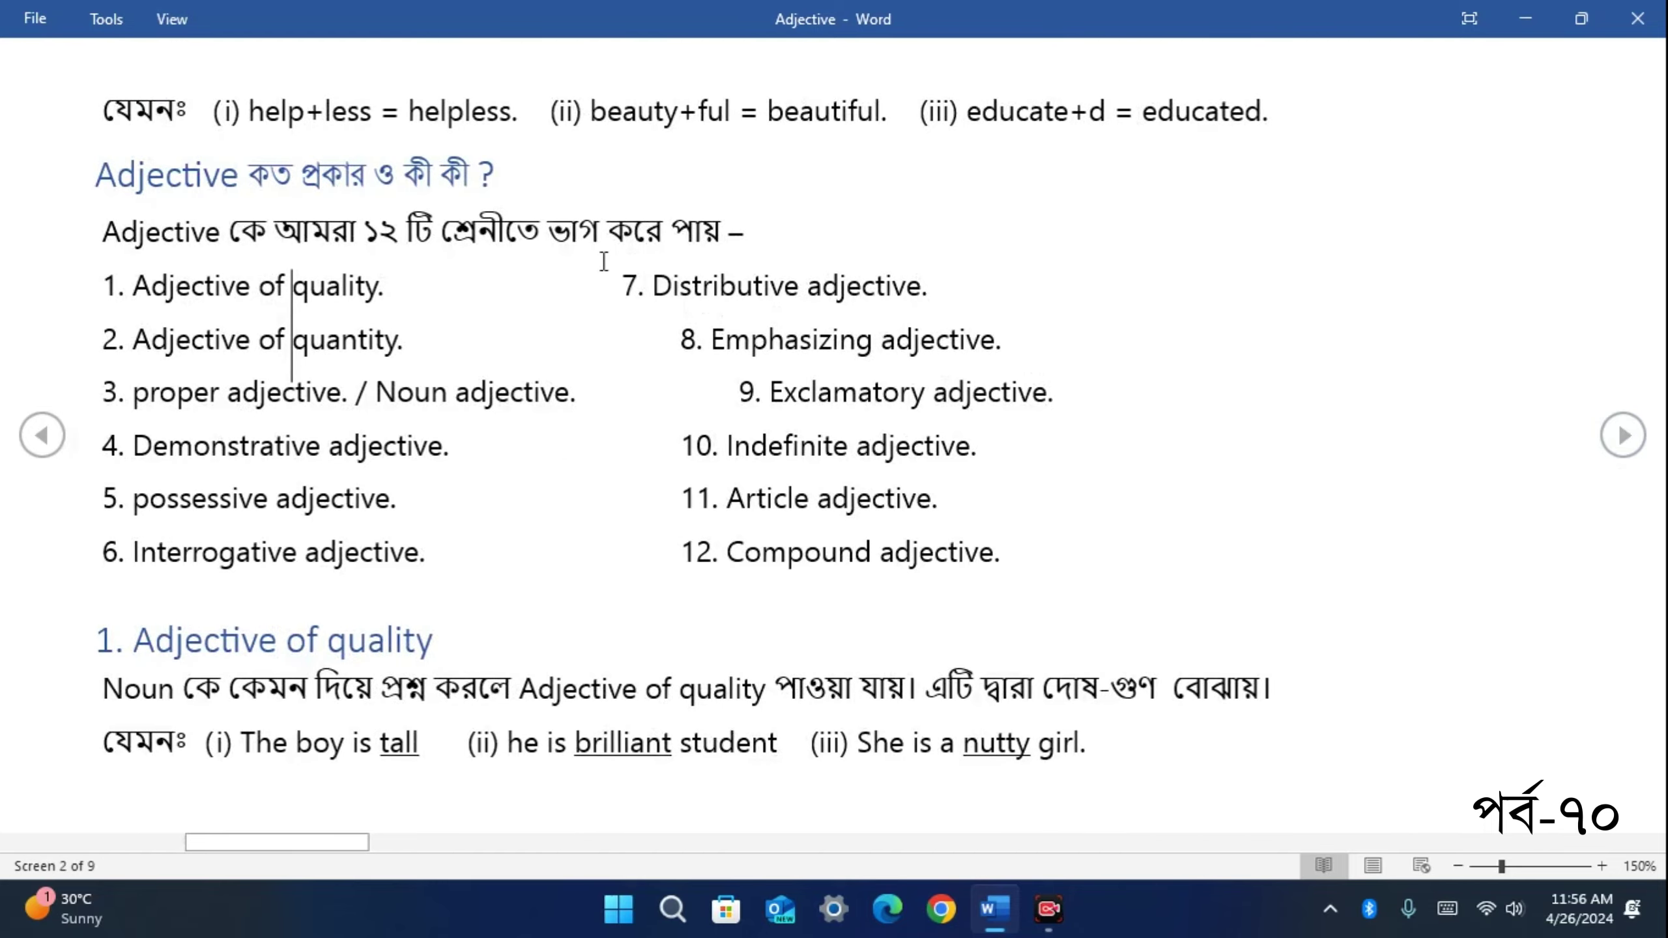
pyautogui.scroll(-5, 602, 262)
pyautogui.scroll(-5, 602, 262)
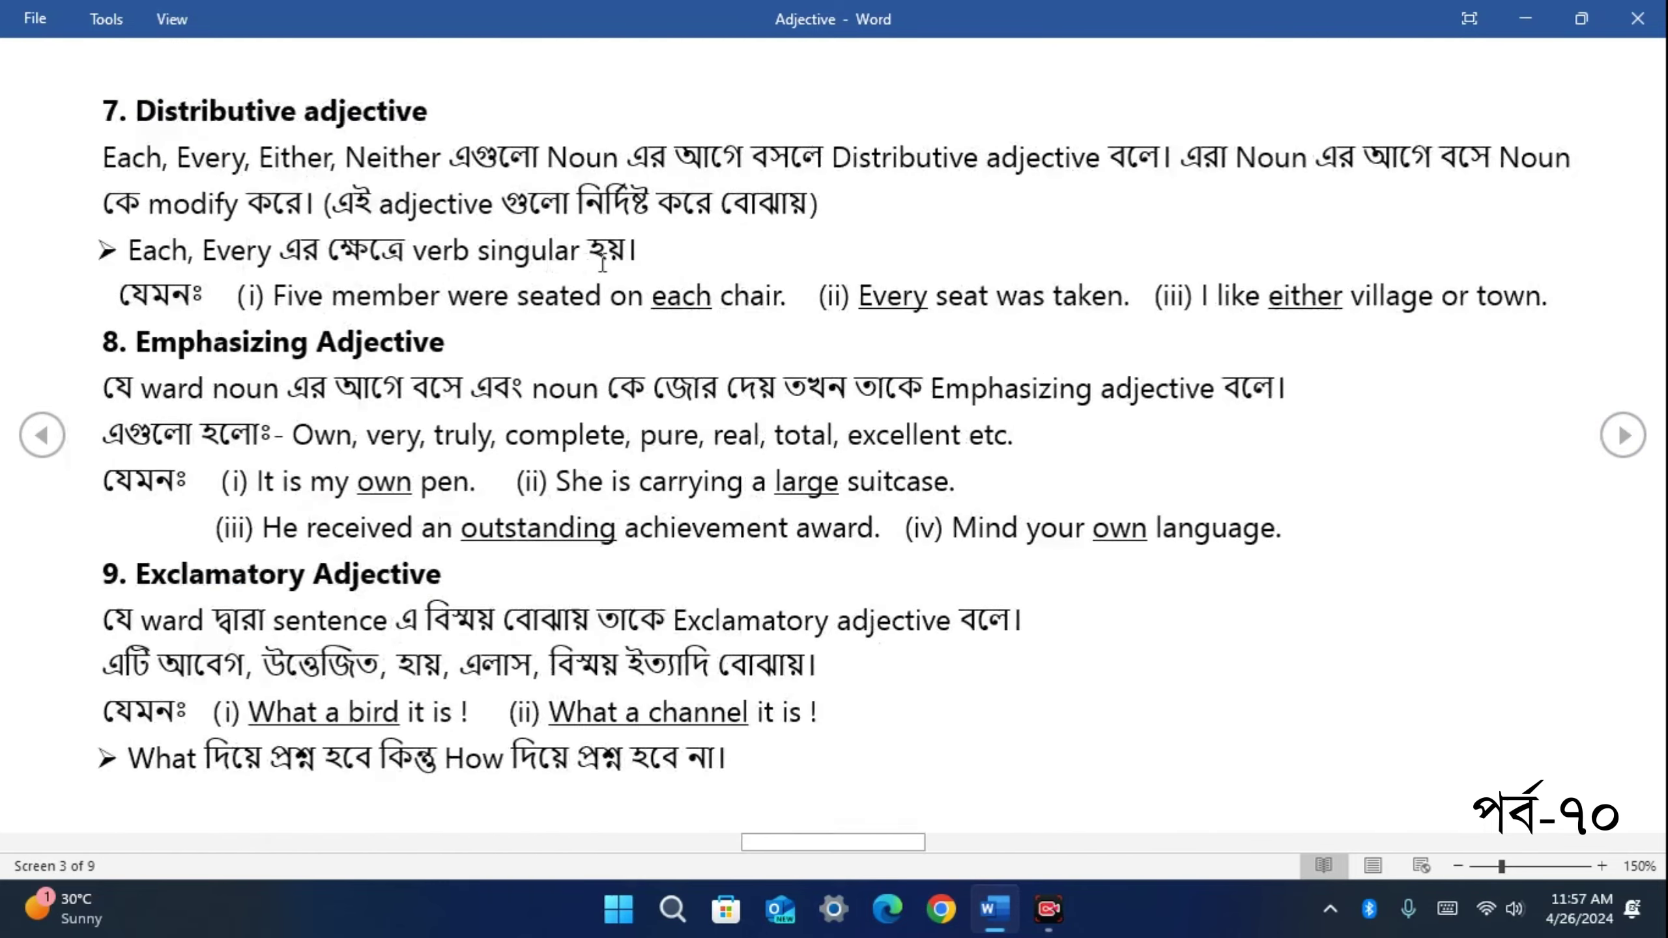
pyautogui.scroll(-5, 602, 262)
pyautogui.scroll(-5, 602, 262)
pyautogui.scroll(5, 603, 262)
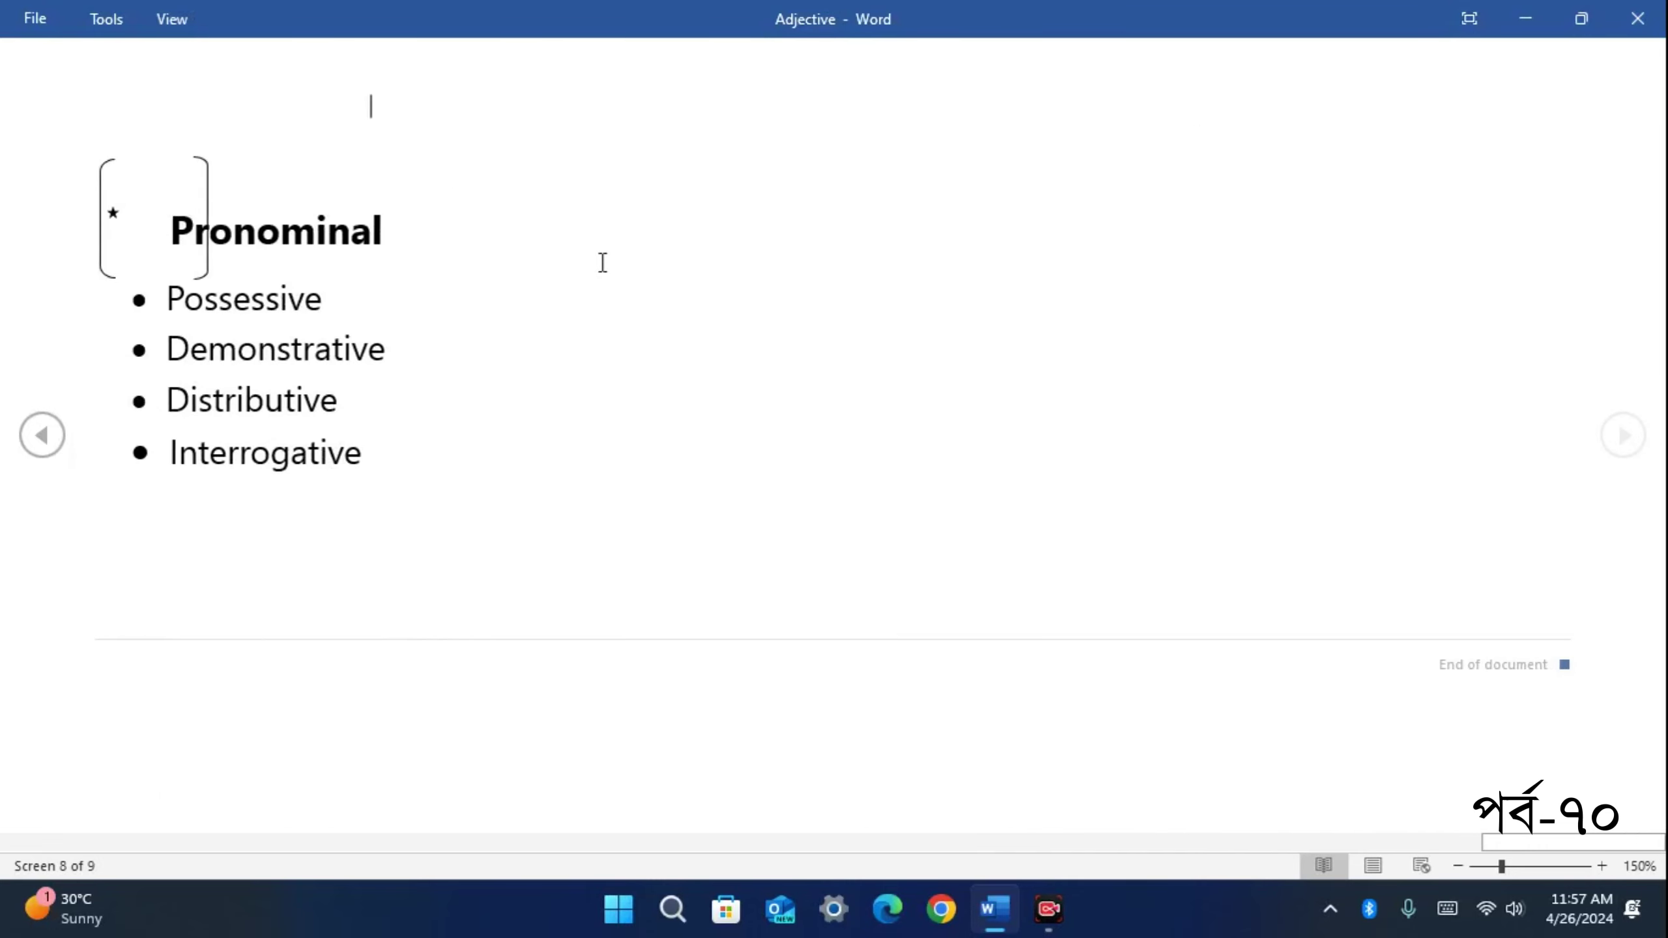
pyautogui.scroll(10, 602, 262)
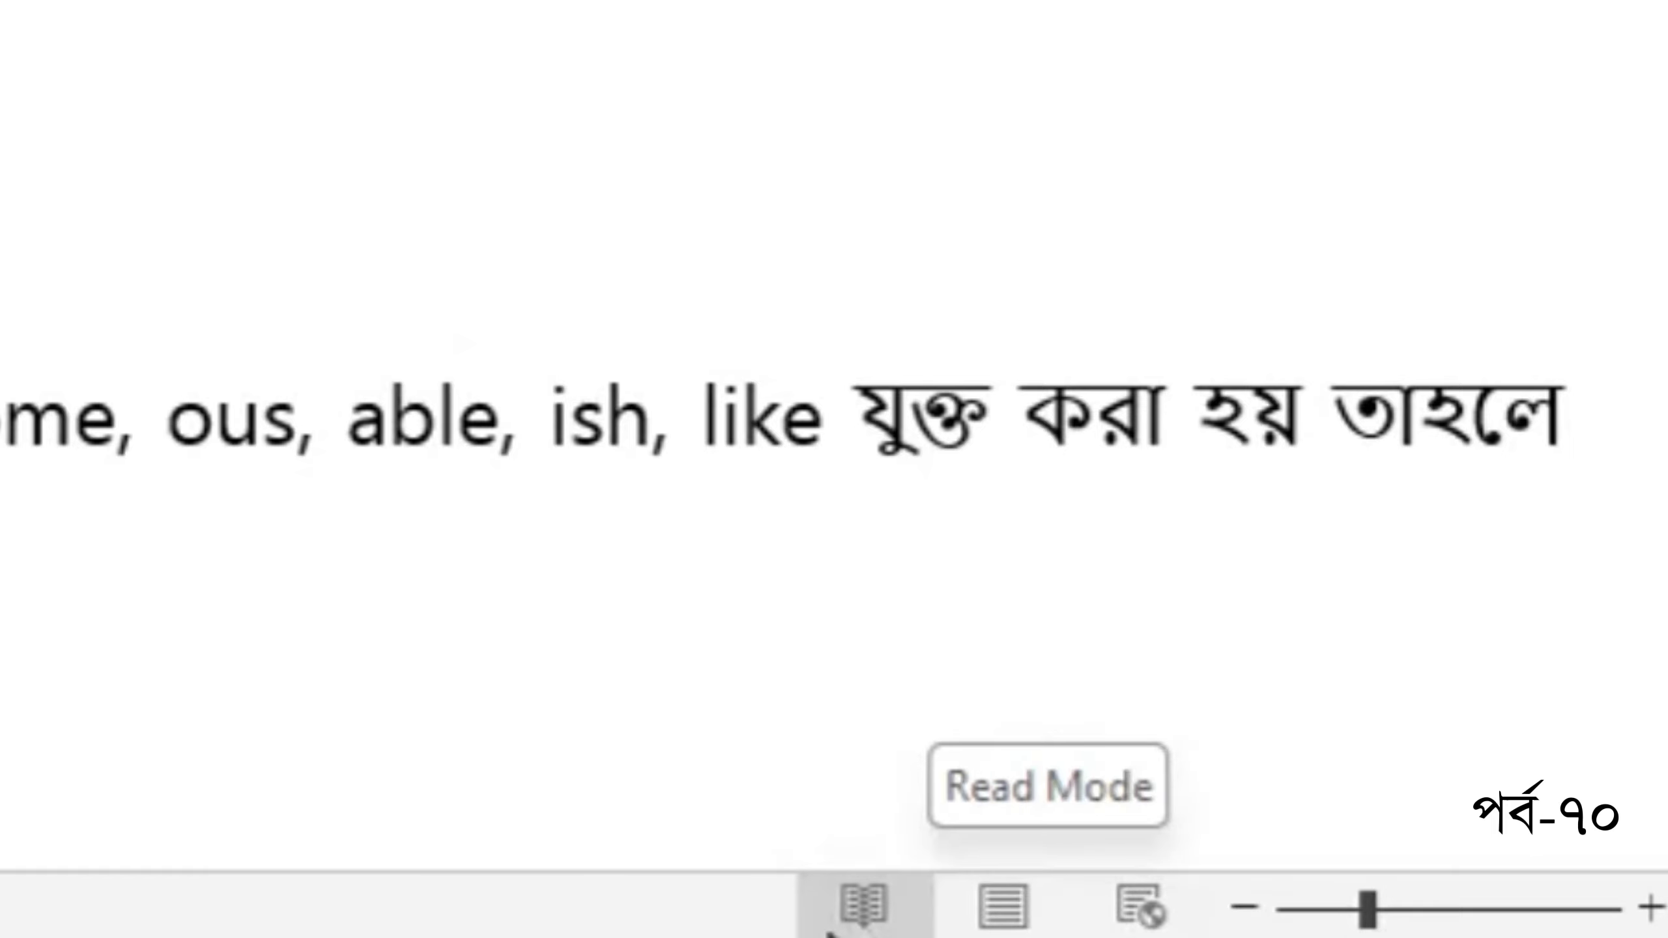
# Return the document to Print Layout and scroll back to the top of page 1 of 4
pyautogui.click(1023, 919)
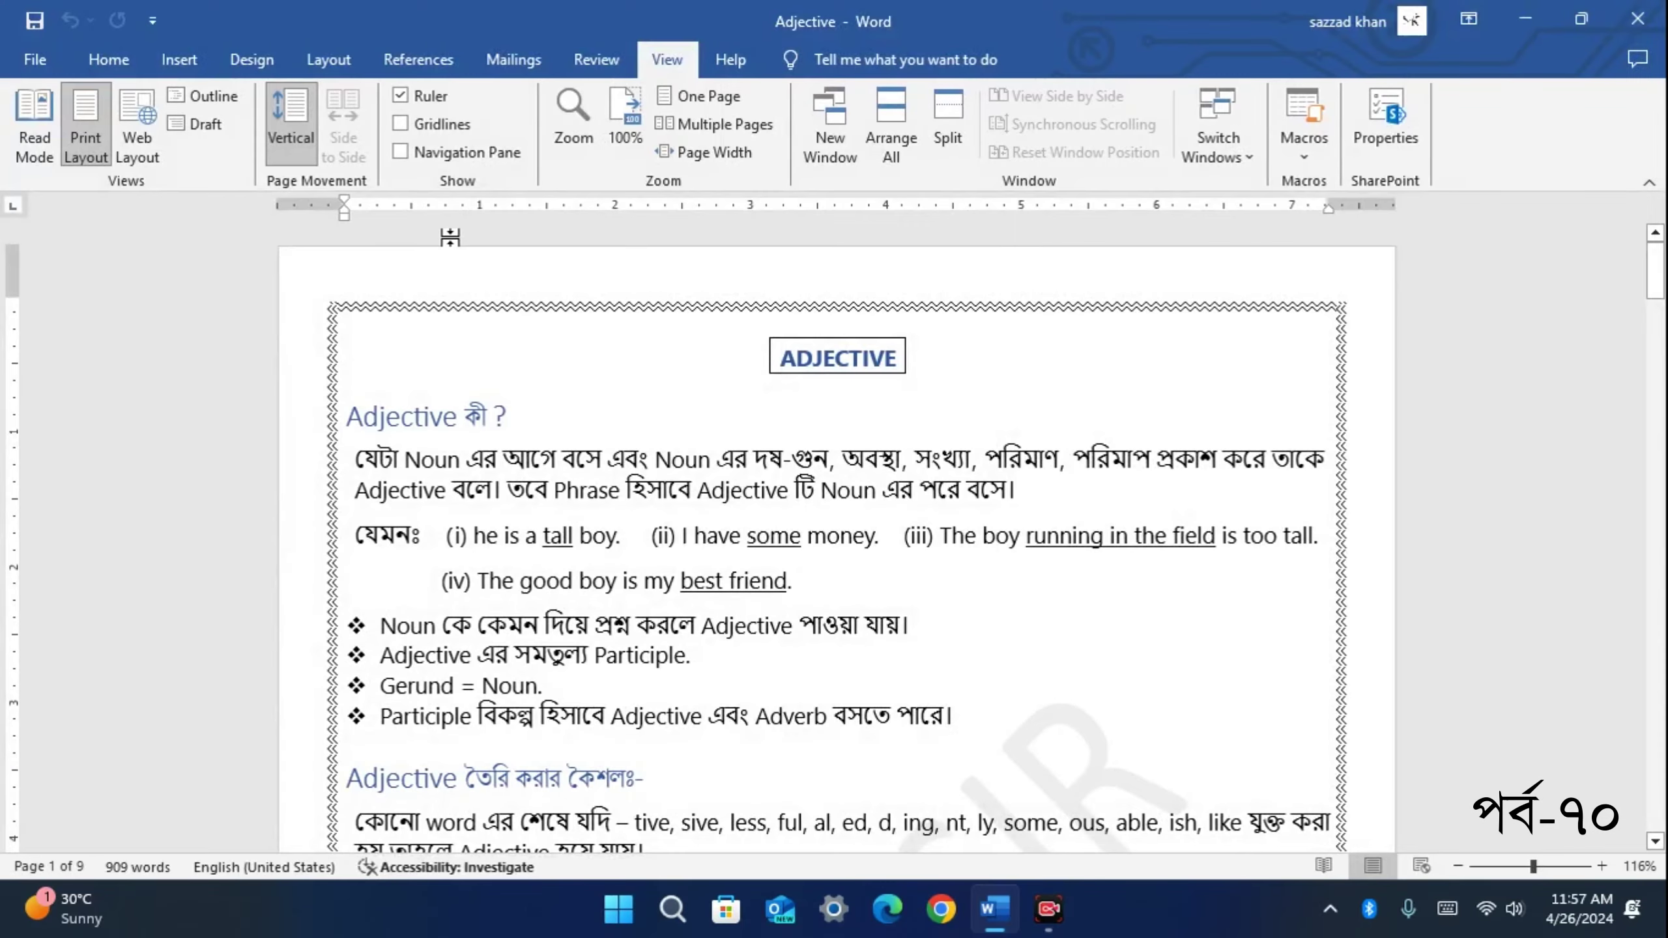
pyautogui.scroll(-15, 480, 356)
pyautogui.scroll(12, 480, 356)
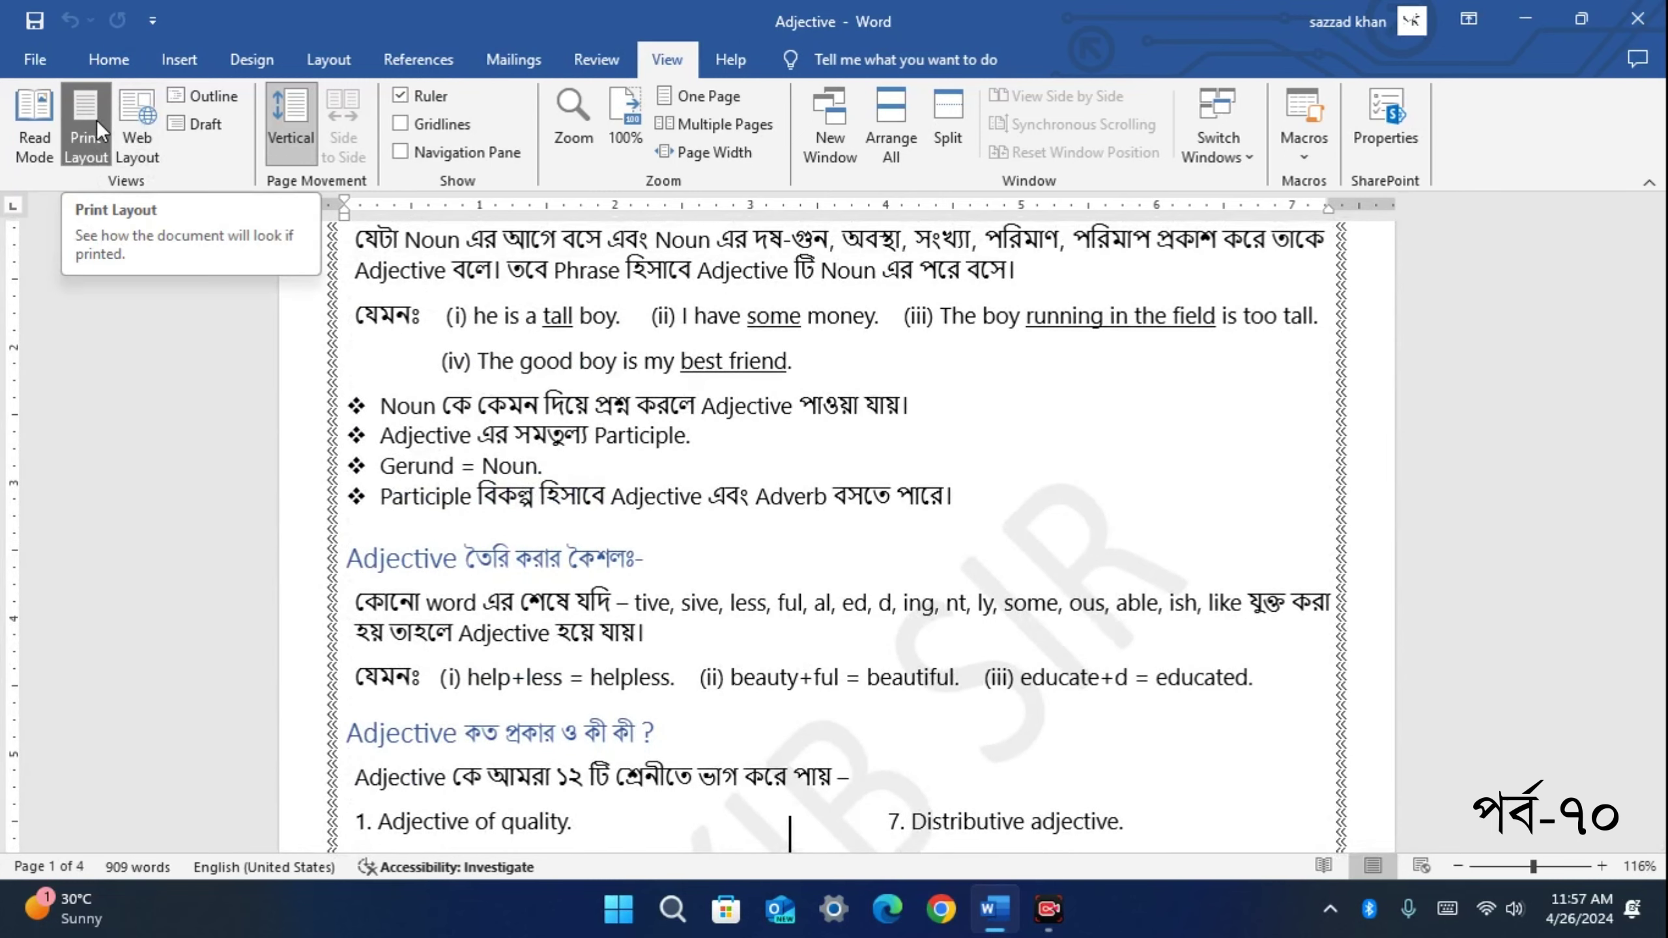
pyautogui.scroll(3, 571, 407)
pyautogui.moveTo(426, 377)
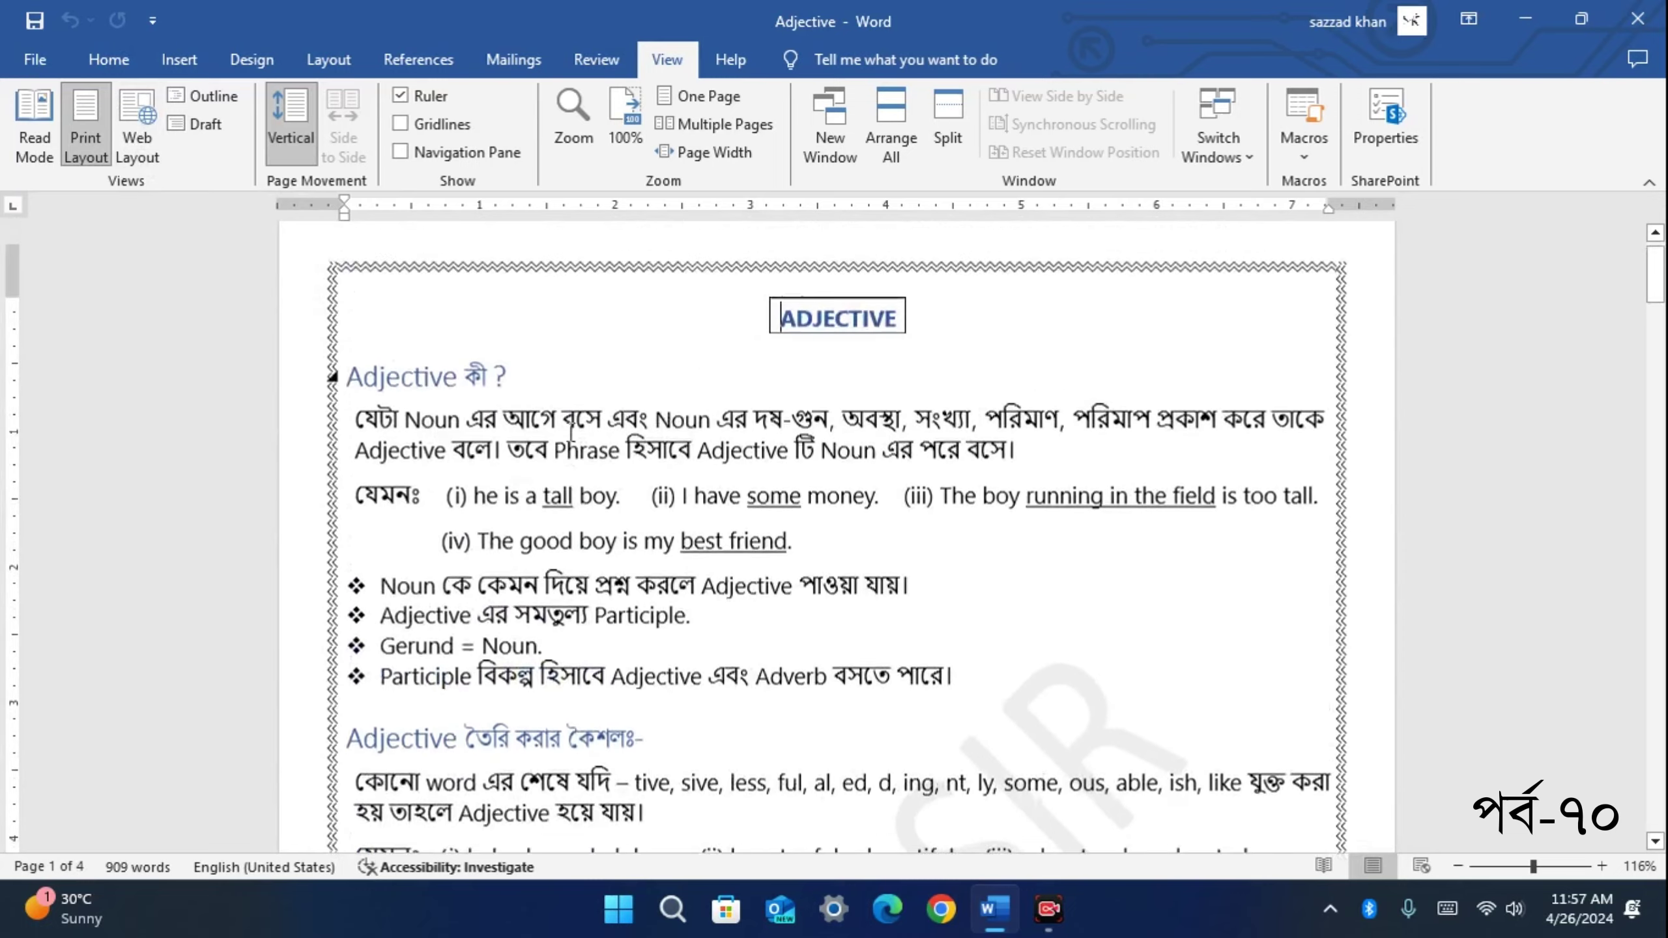
pyautogui.scroll(1, 571, 434)
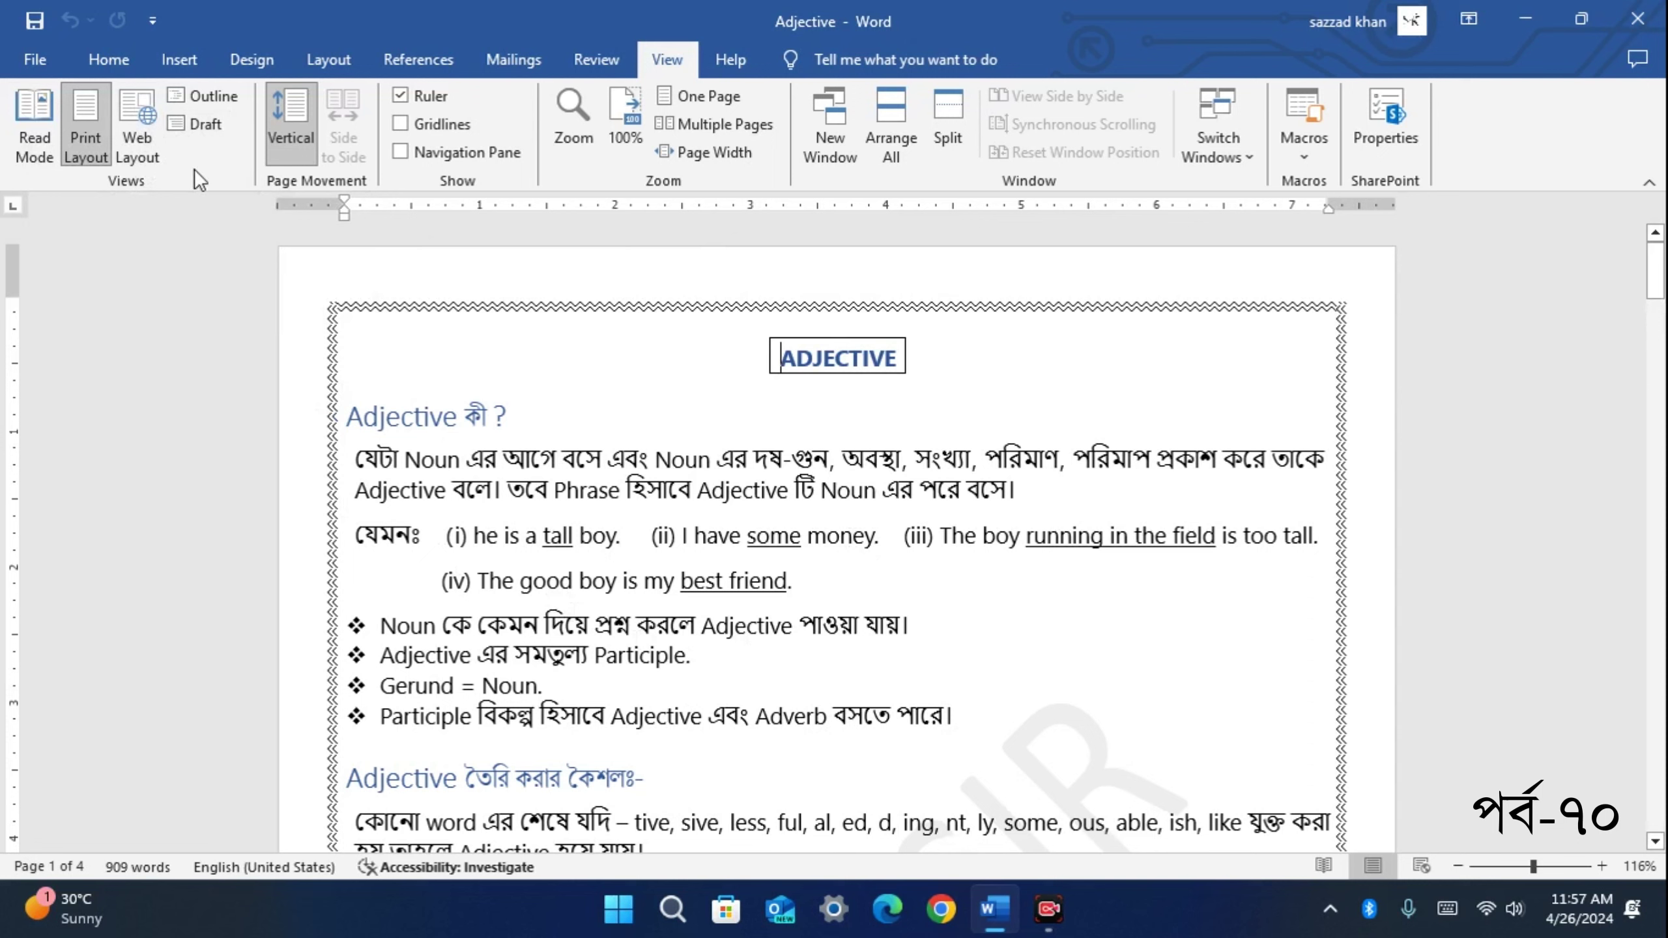
# Show the document in Web Layout and scroll down through it and back up
pyautogui.click(131, 129)
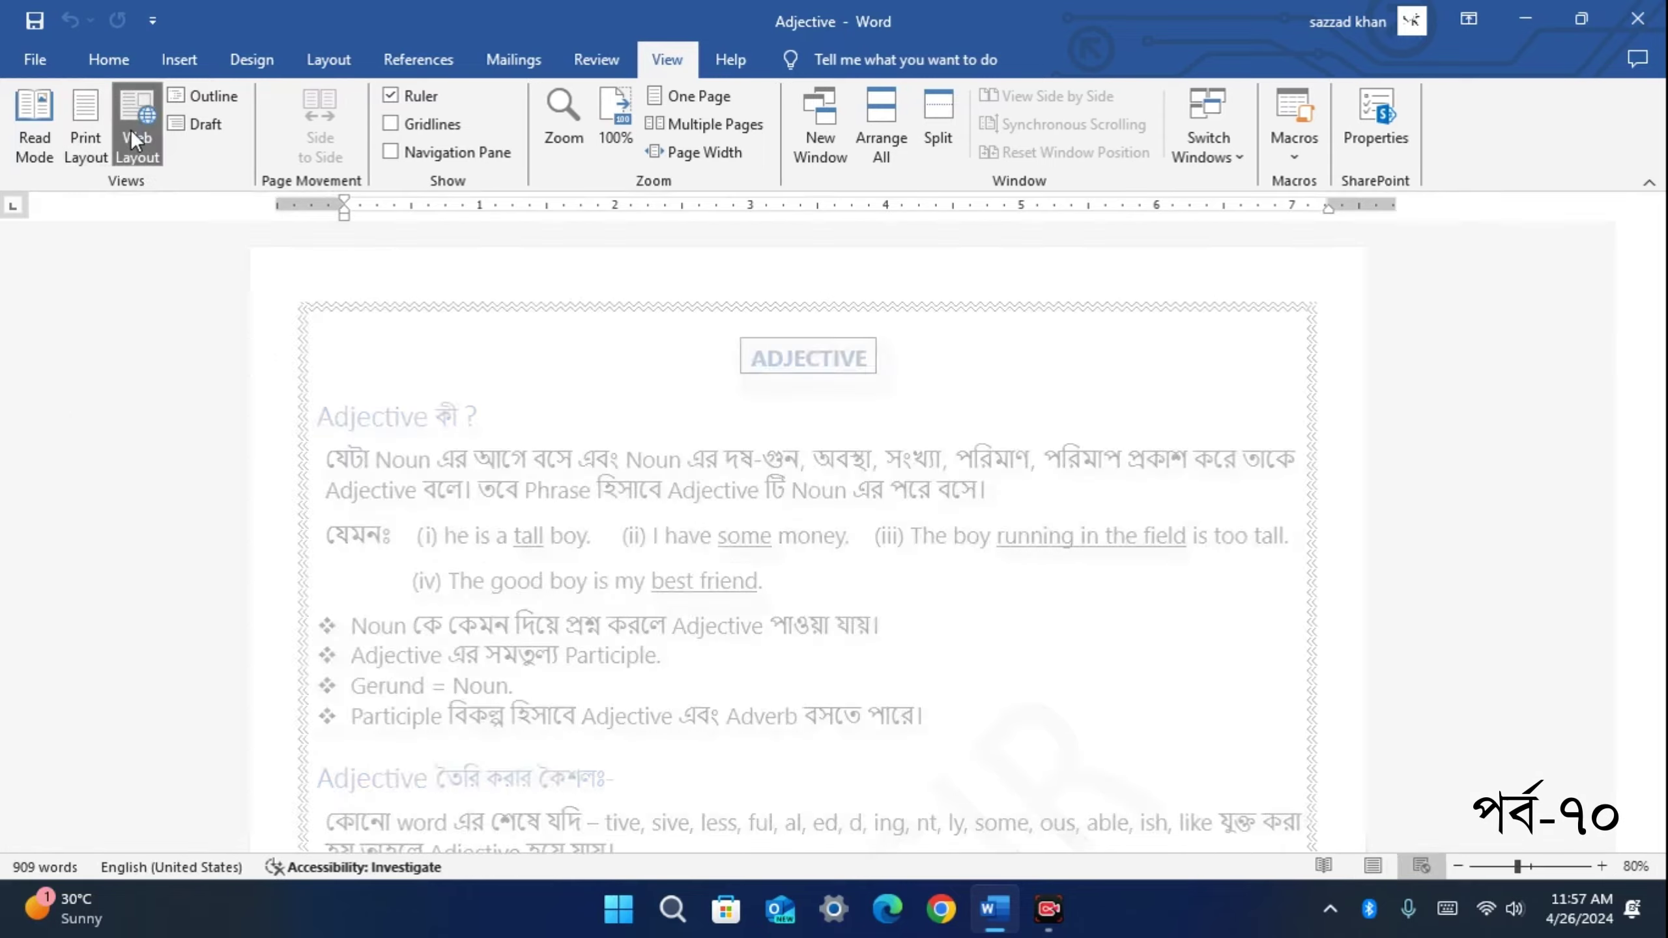
pyautogui.scroll(-5, 359, 435)
pyautogui.scroll(-5, 360, 435)
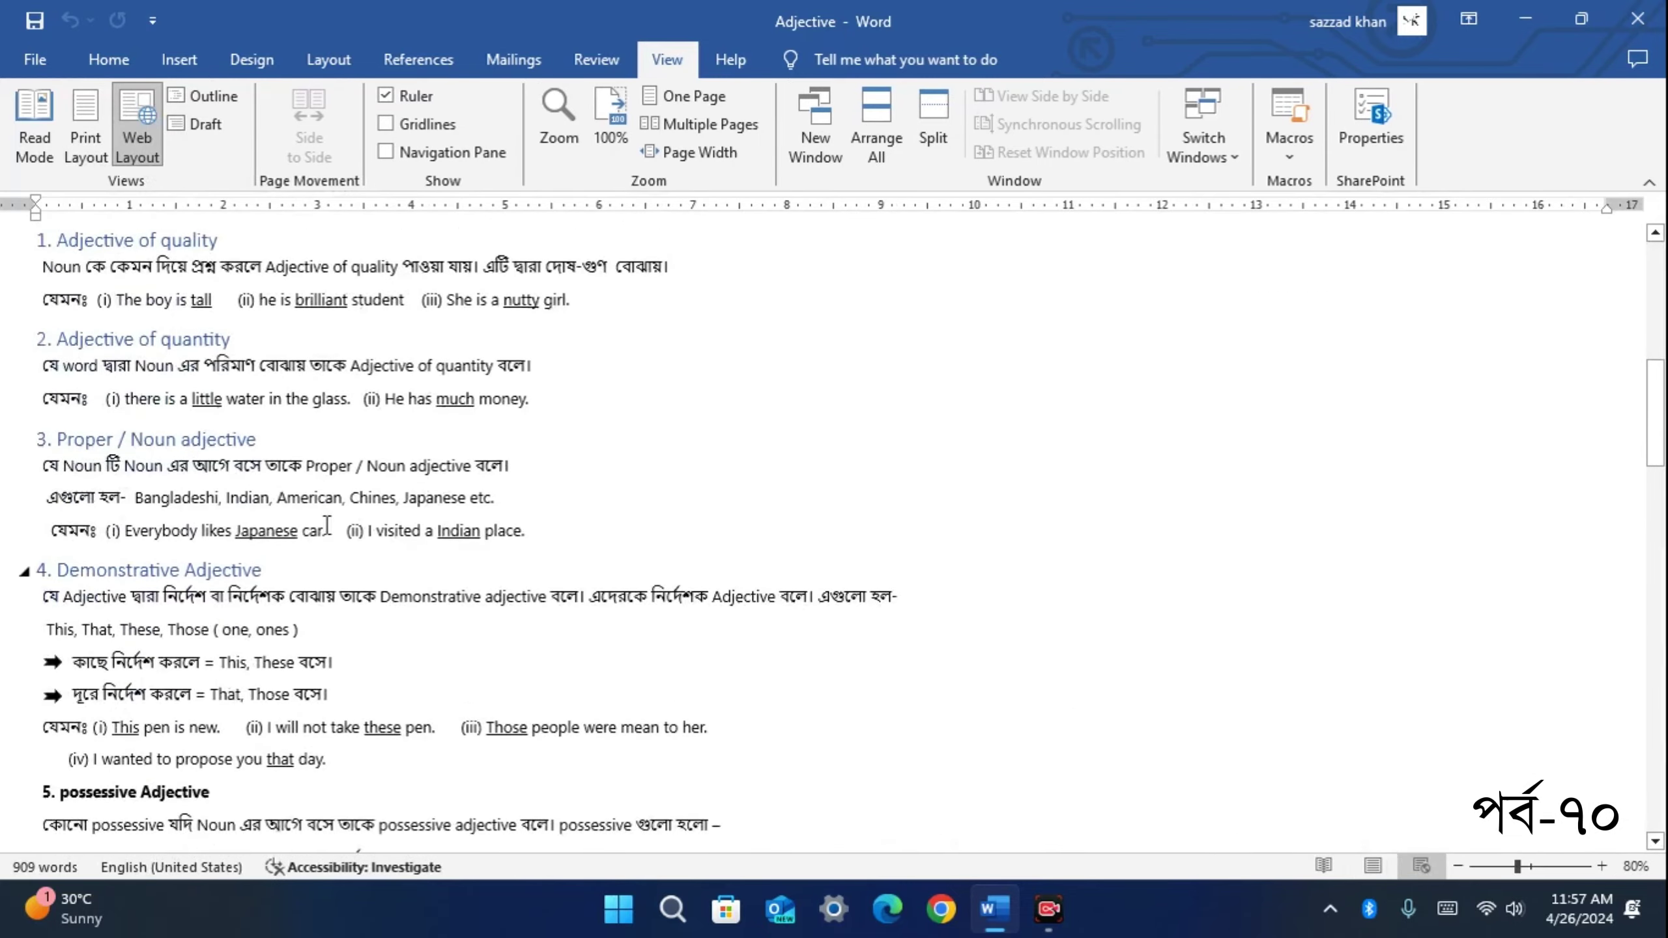
pyautogui.scroll(-7, 341, 486)
pyautogui.scroll(-5, 326, 530)
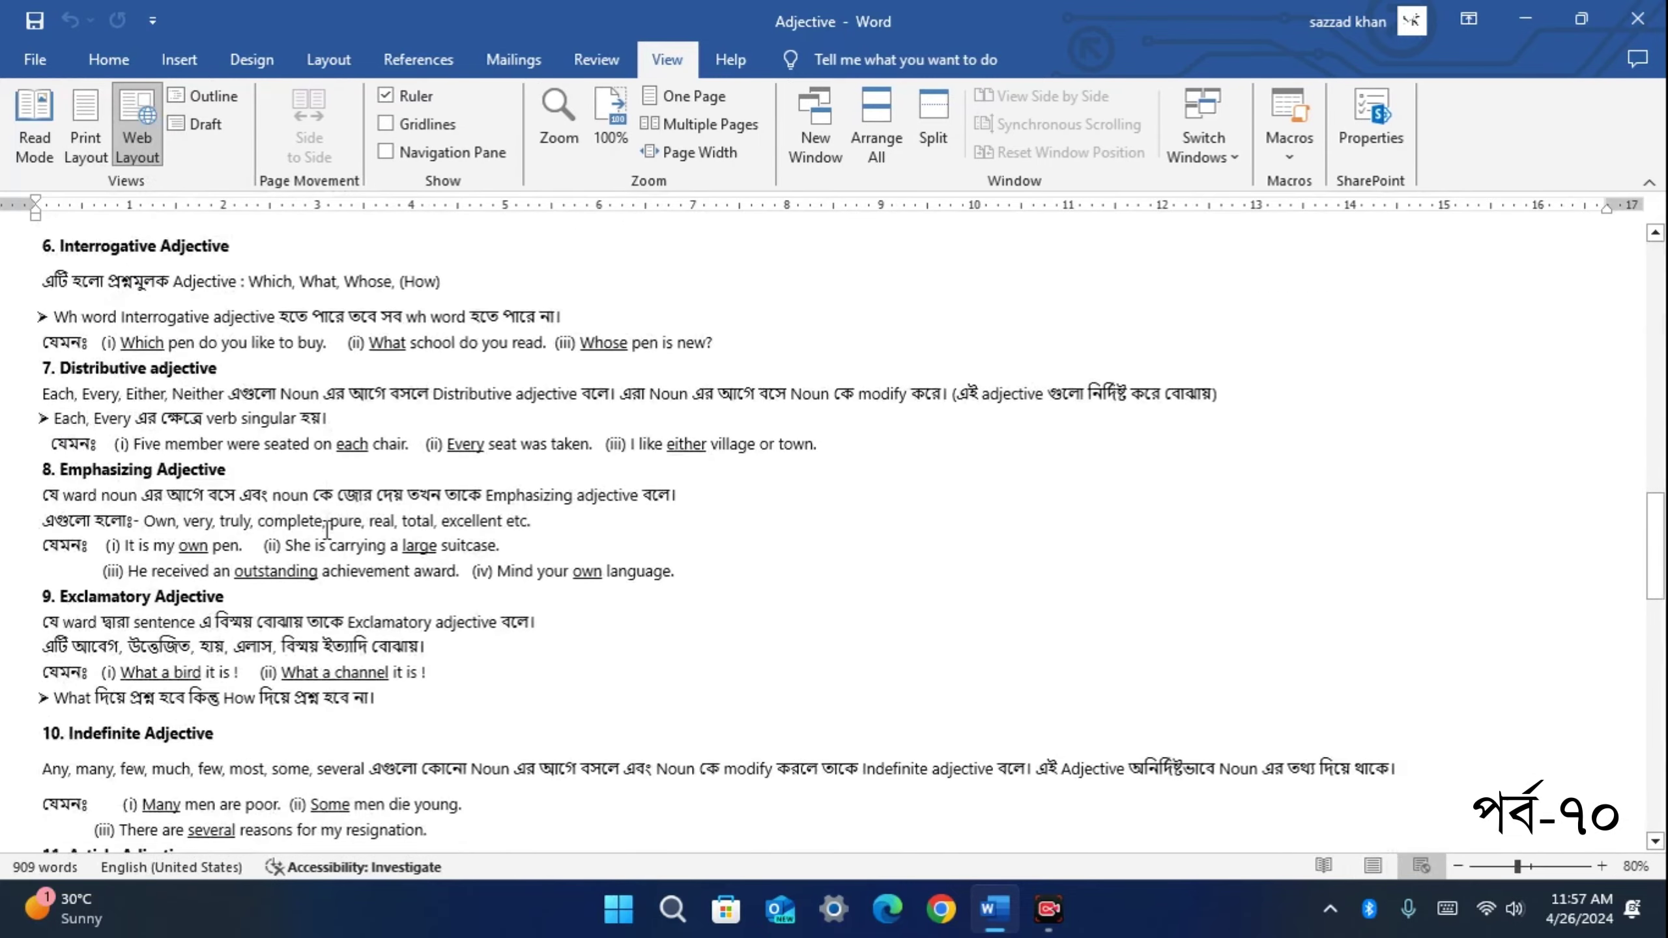
pyautogui.scroll(-5, 326, 530)
pyautogui.scroll(-8, 326, 530)
pyautogui.scroll(-2, 327, 530)
pyautogui.scroll(1, 327, 529)
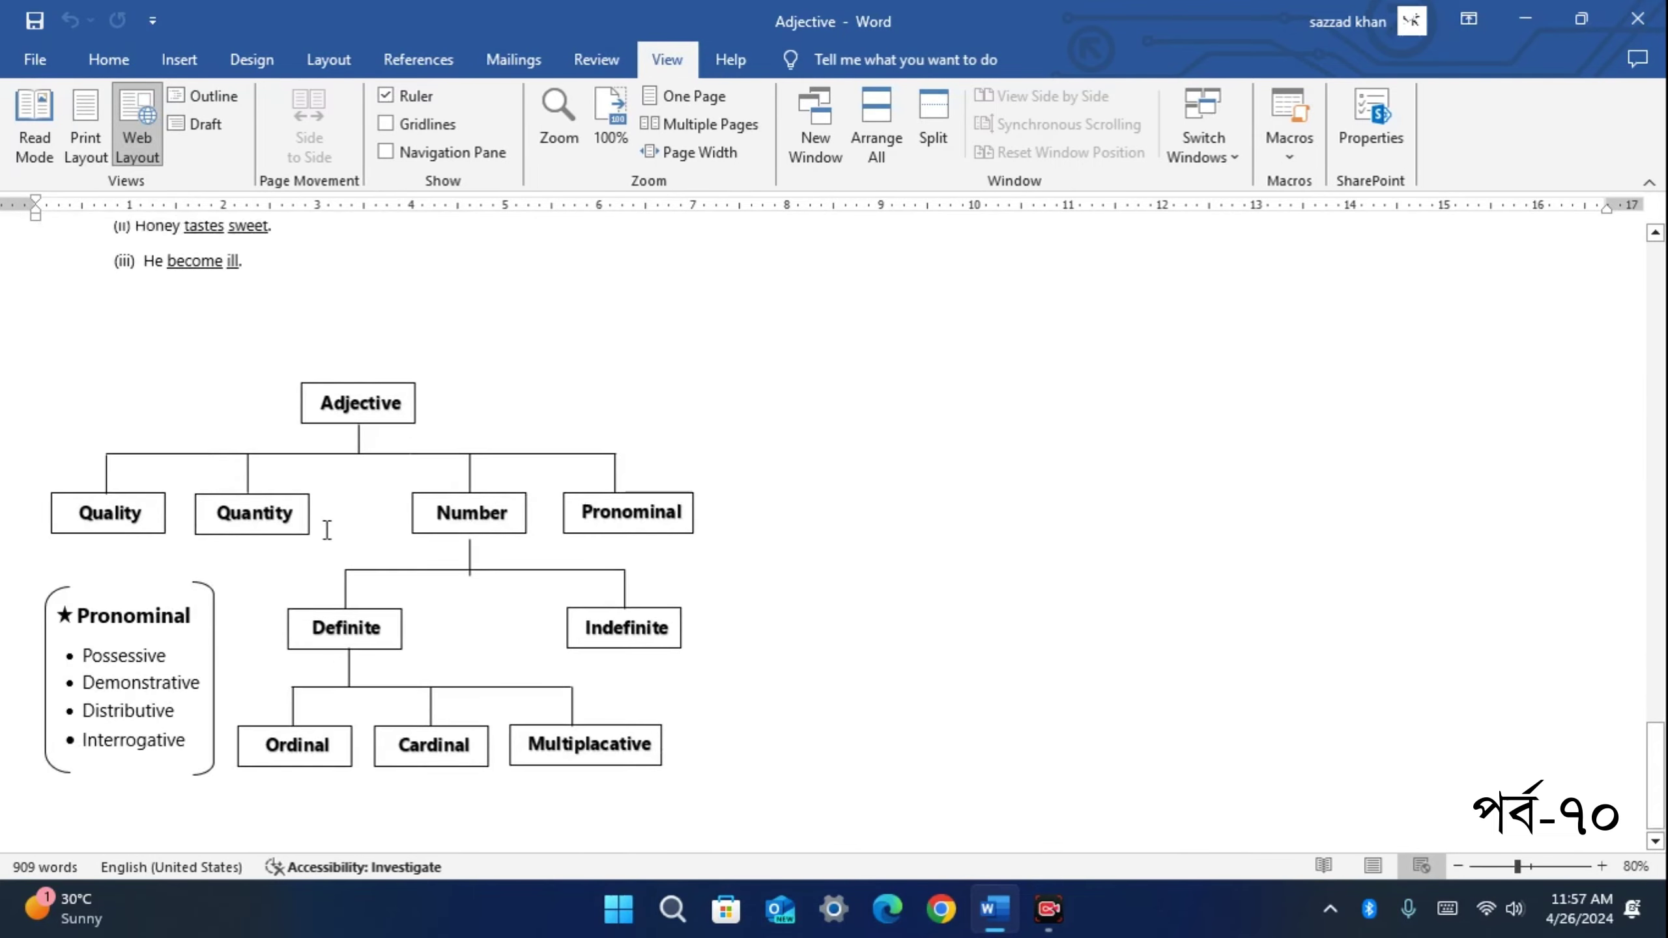
pyautogui.scroll(5, 327, 530)
pyautogui.scroll(5, 327, 530)
pyautogui.scroll(6, 327, 530)
pyautogui.scroll(5, 327, 529)
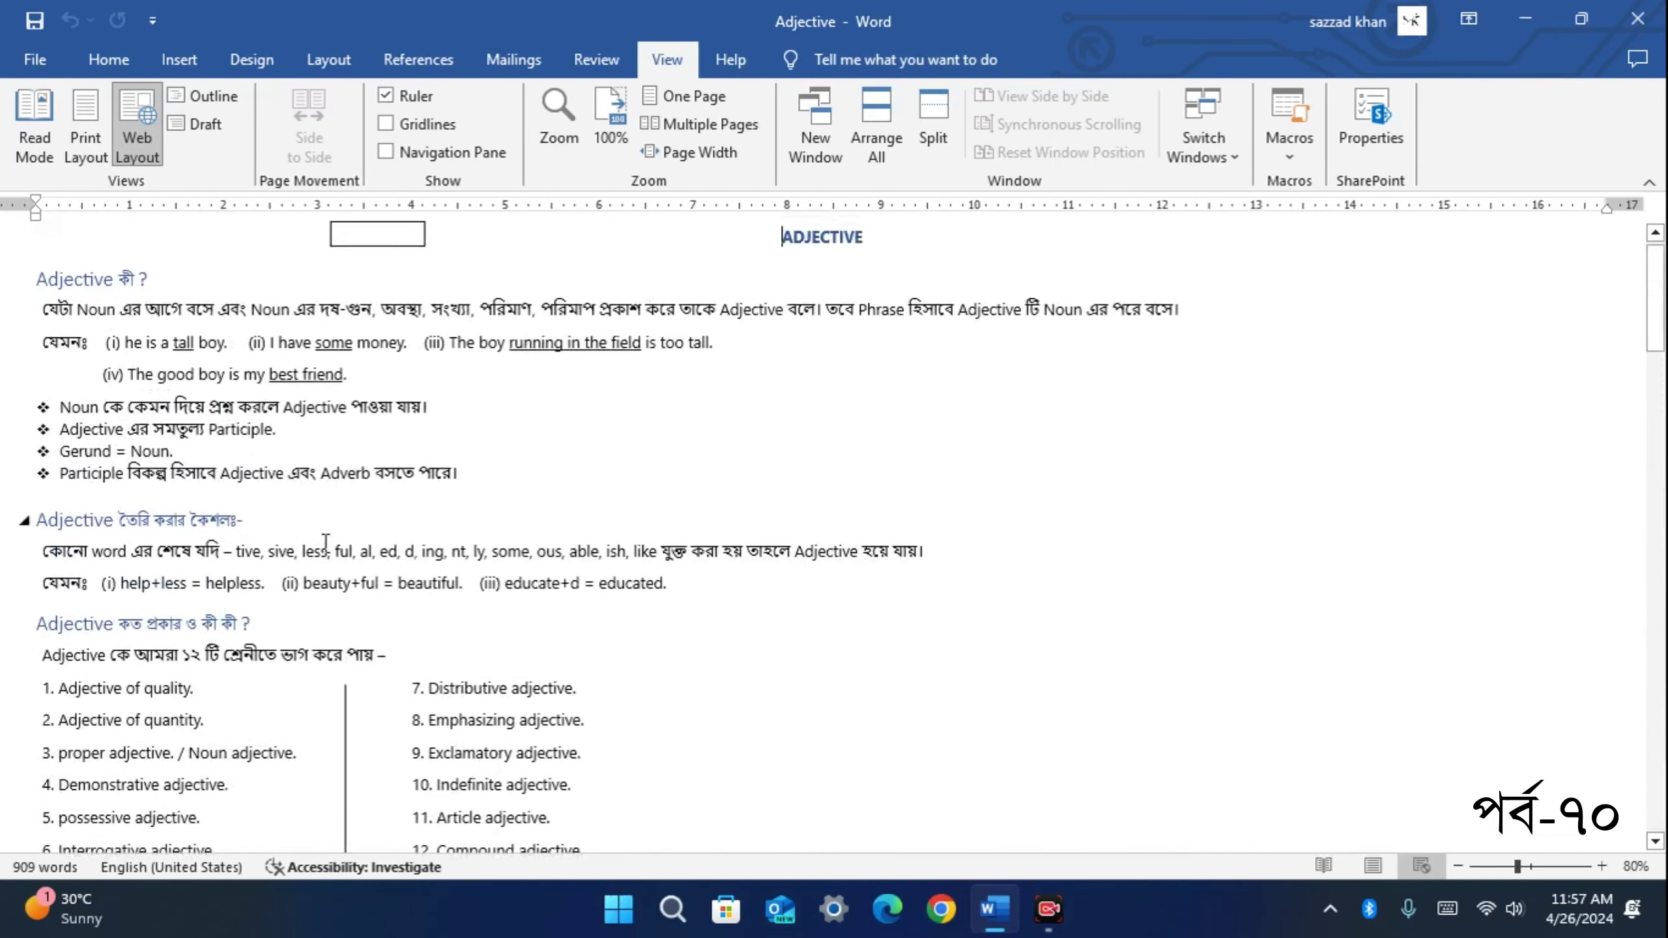
# Toggle between Print Layout and Web Layout, then display the document in Outline view
pyautogui.click(85, 122)
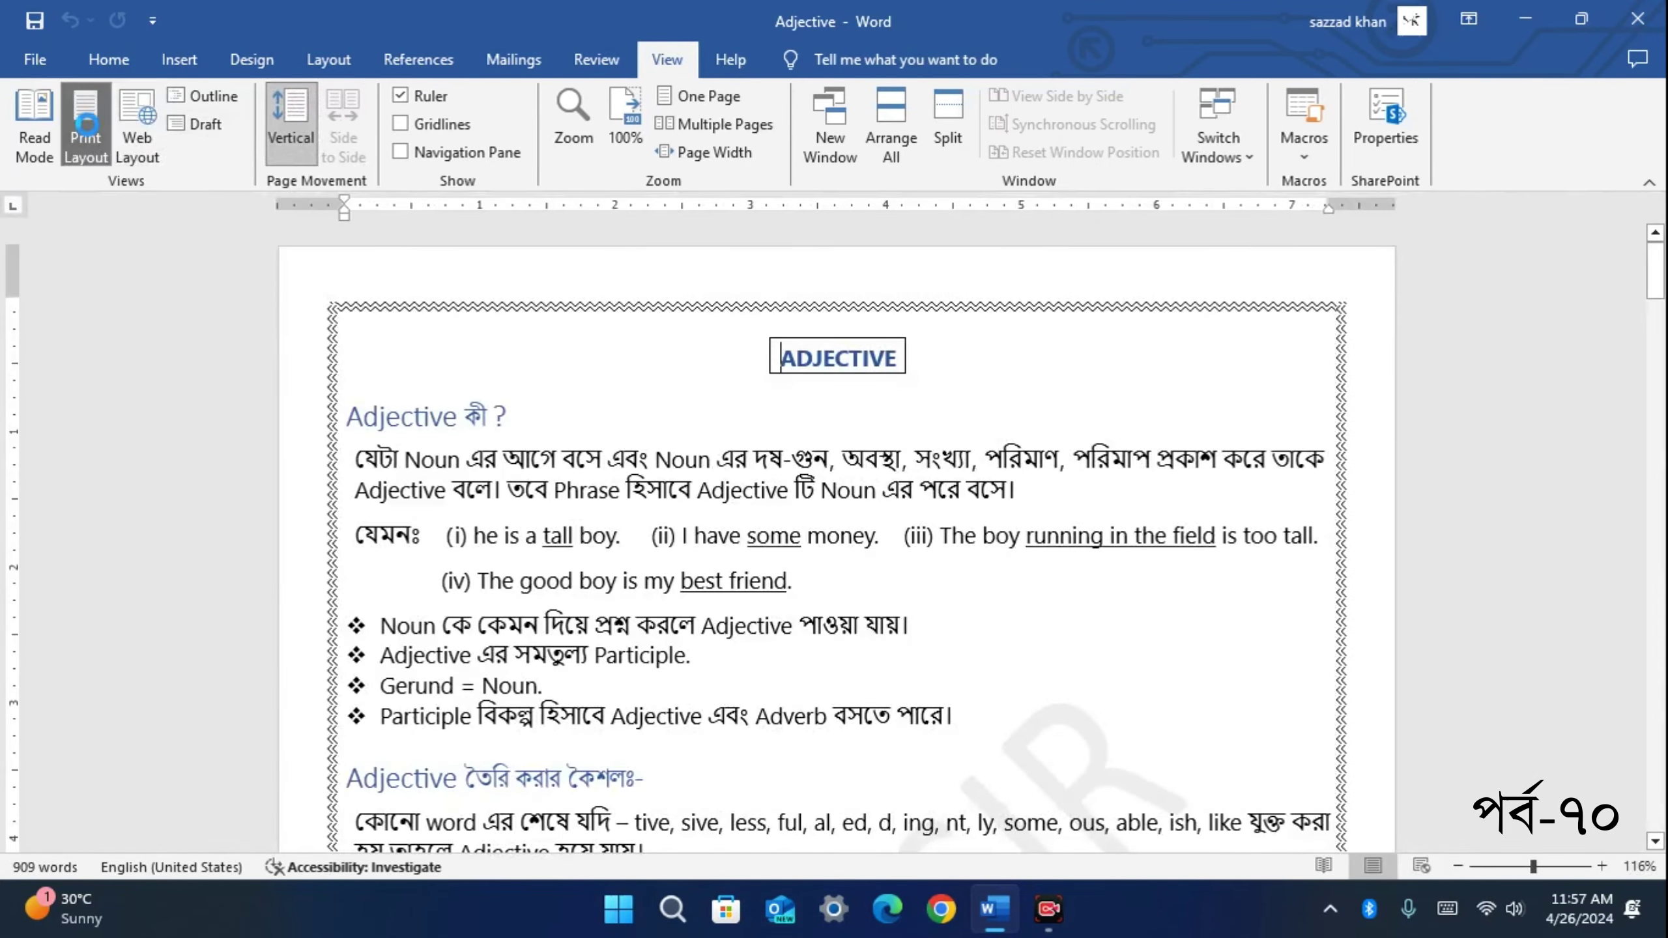
pyautogui.click(137, 123)
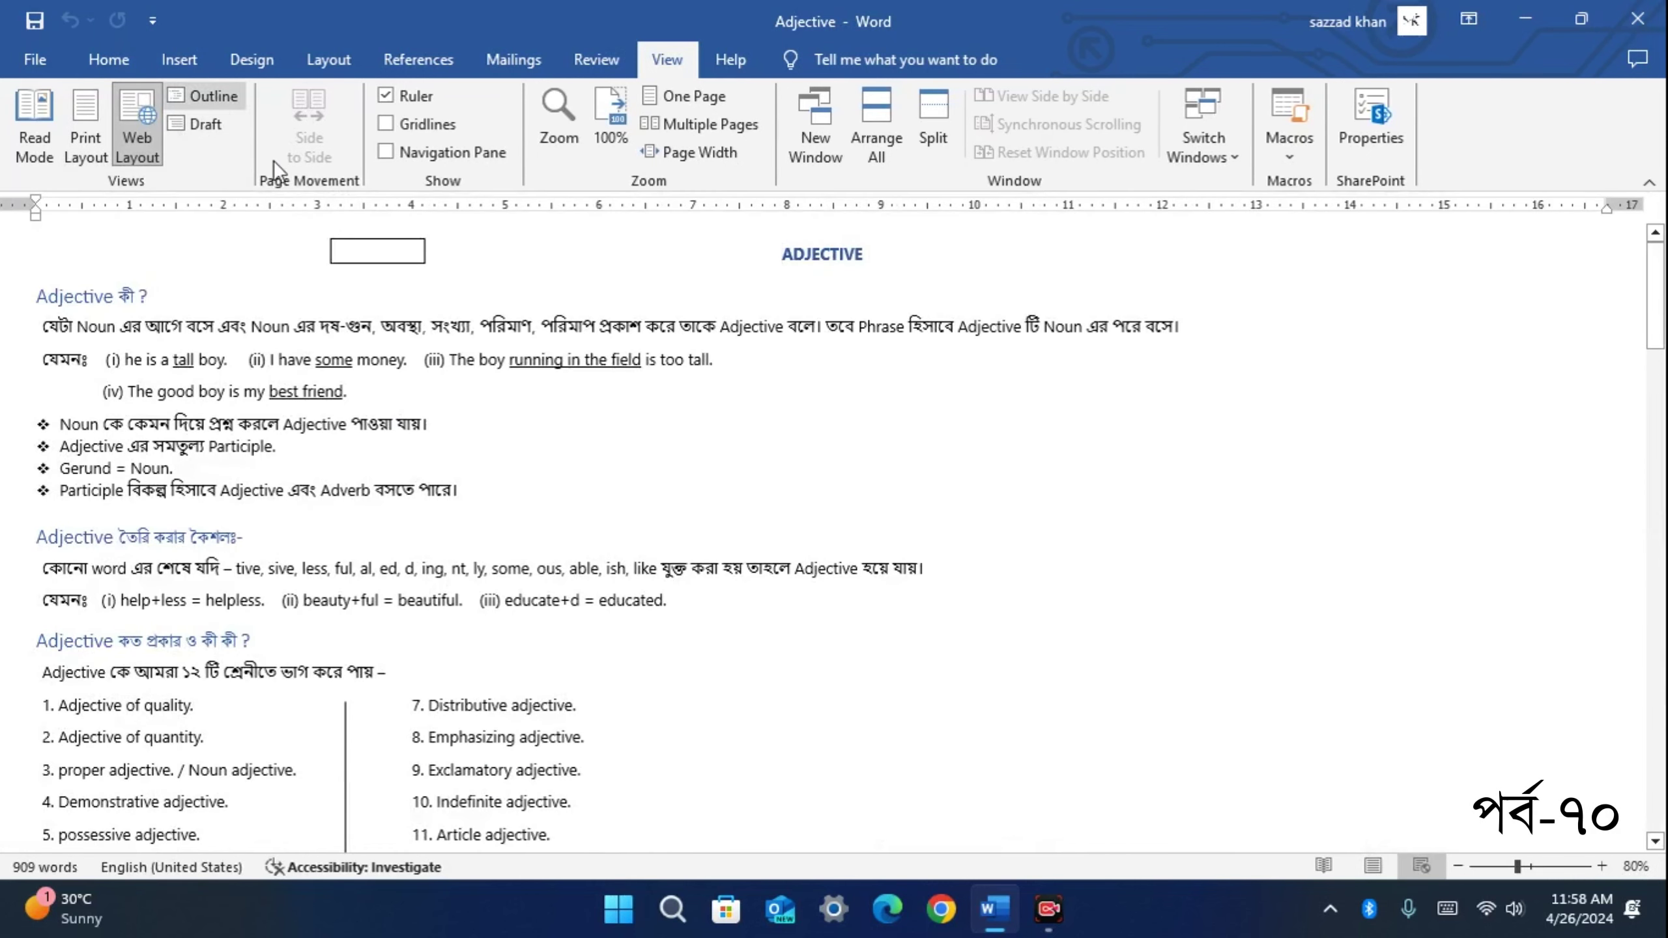
pyautogui.click(1374, 866)
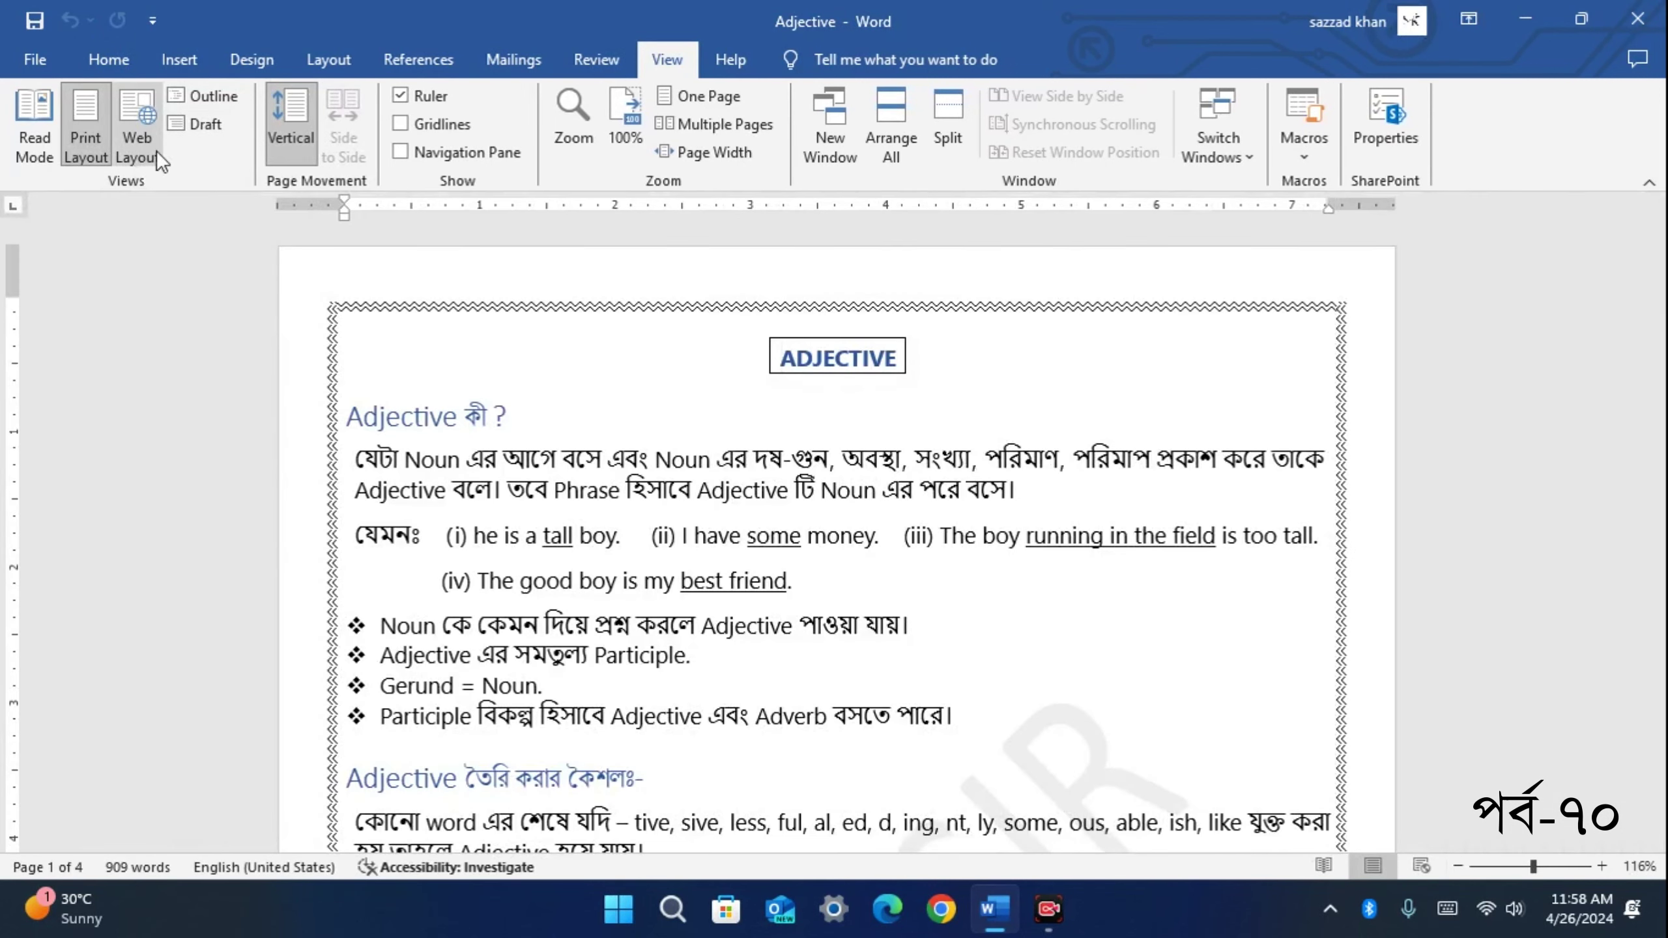
pyautogui.click(197, 98)
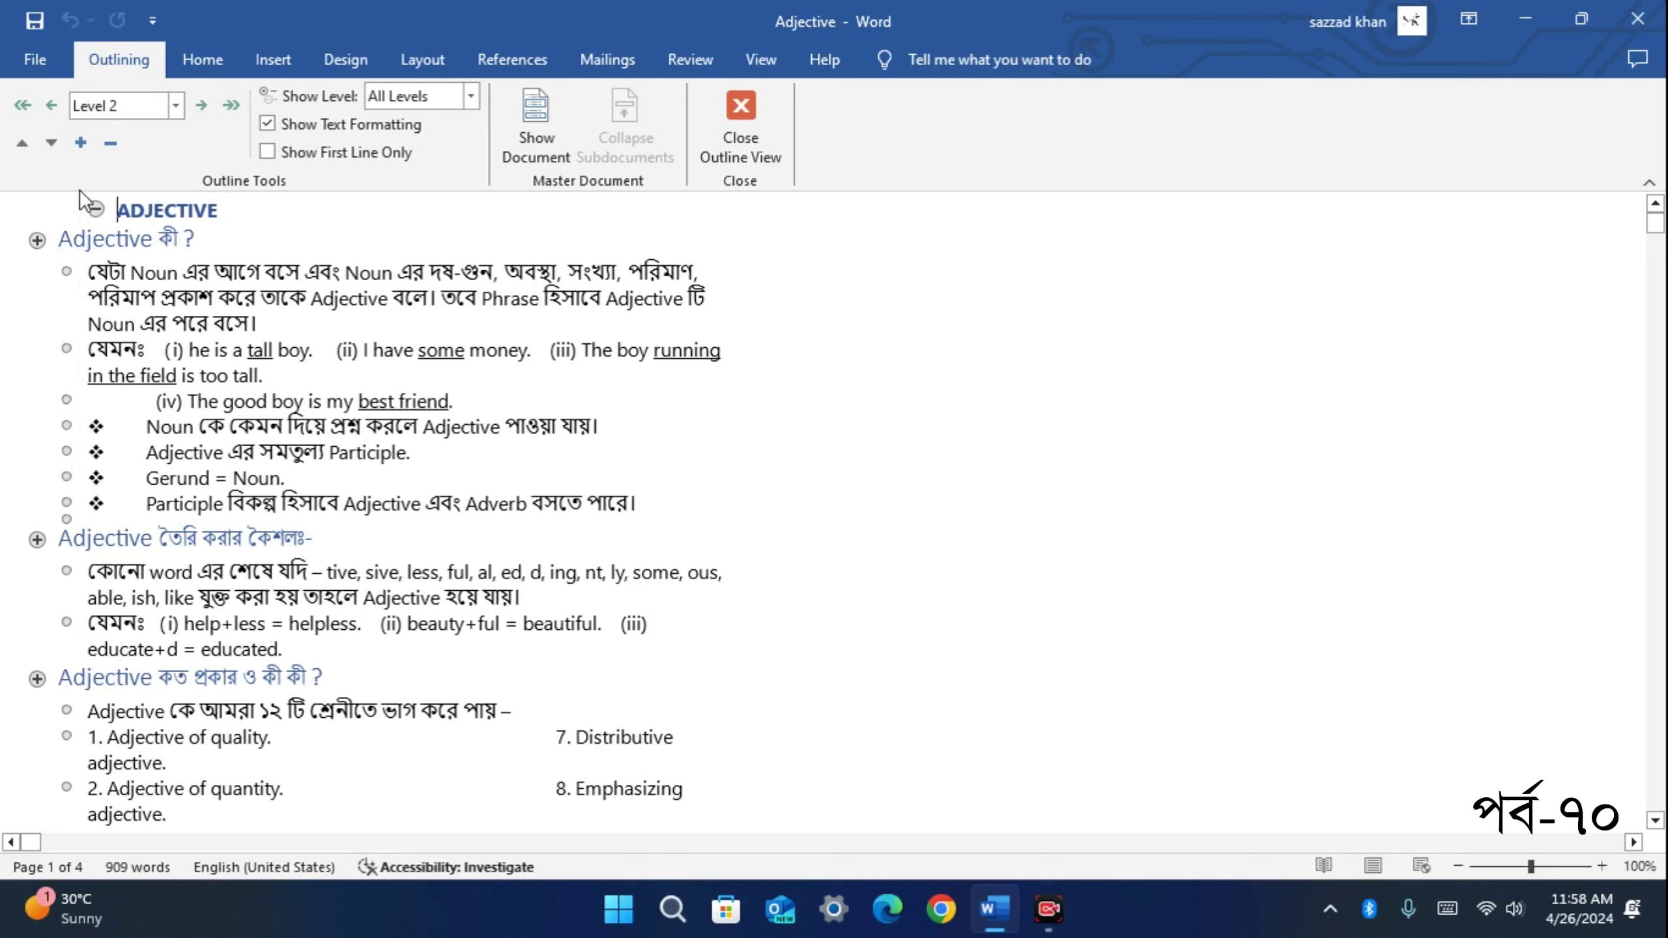
# Set the ADJECTIVE title to outline Level 3, then close Outline view back to Print Layout
pyautogui.click(176, 106)
pyautogui.click(151, 173)
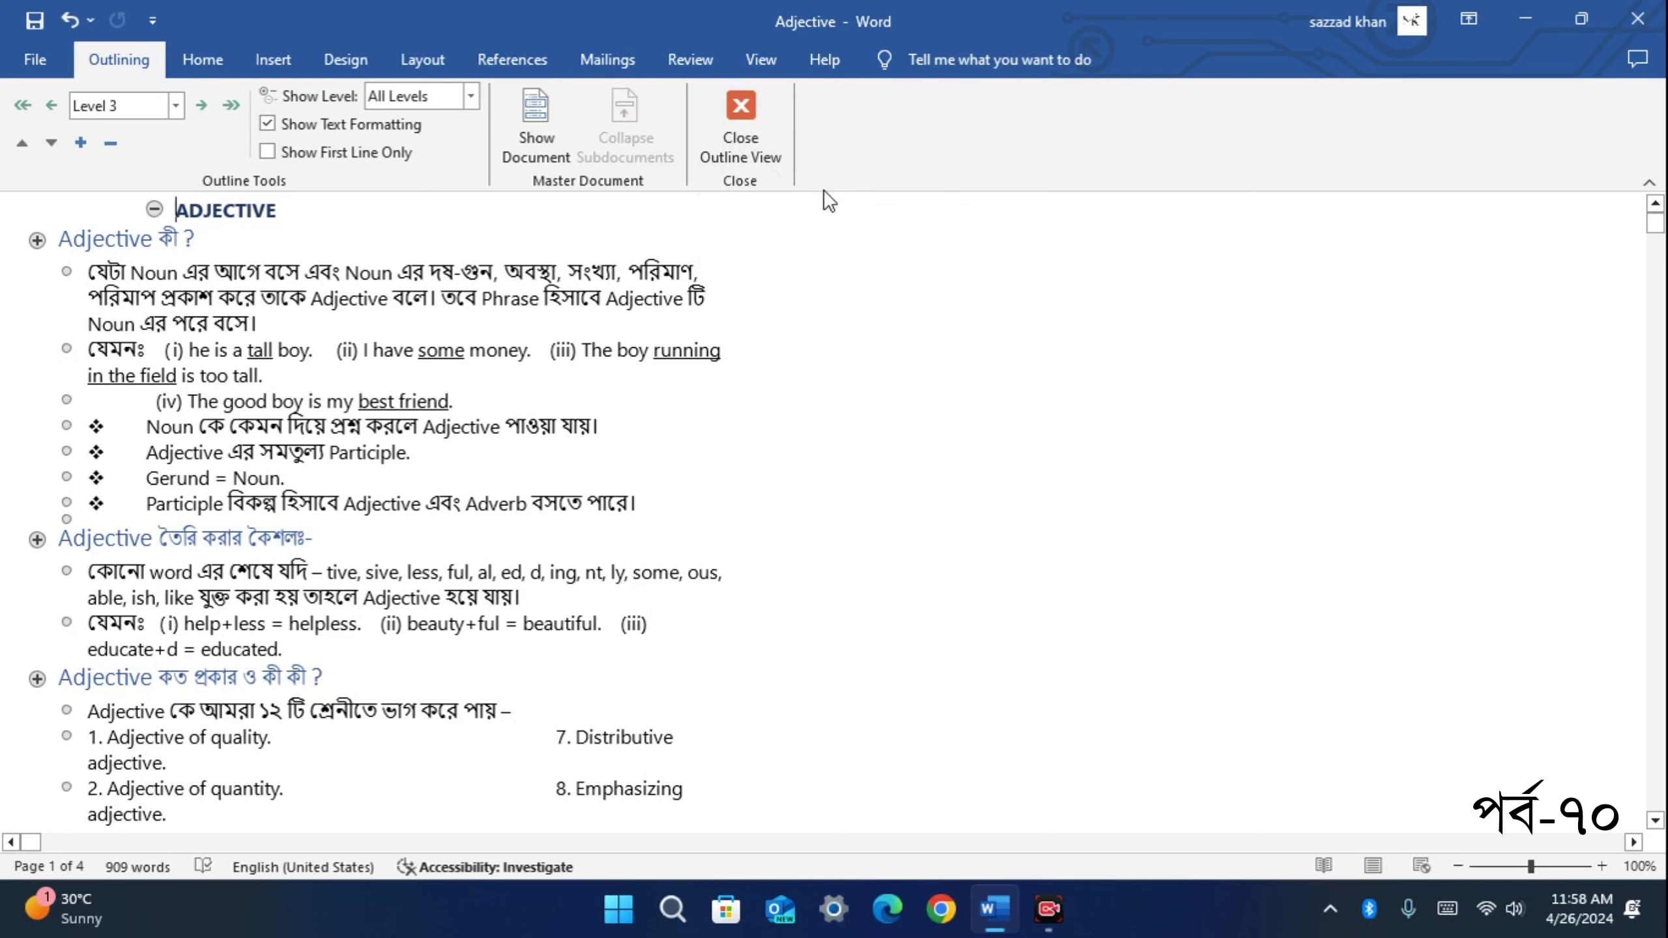
pyautogui.click(1374, 864)
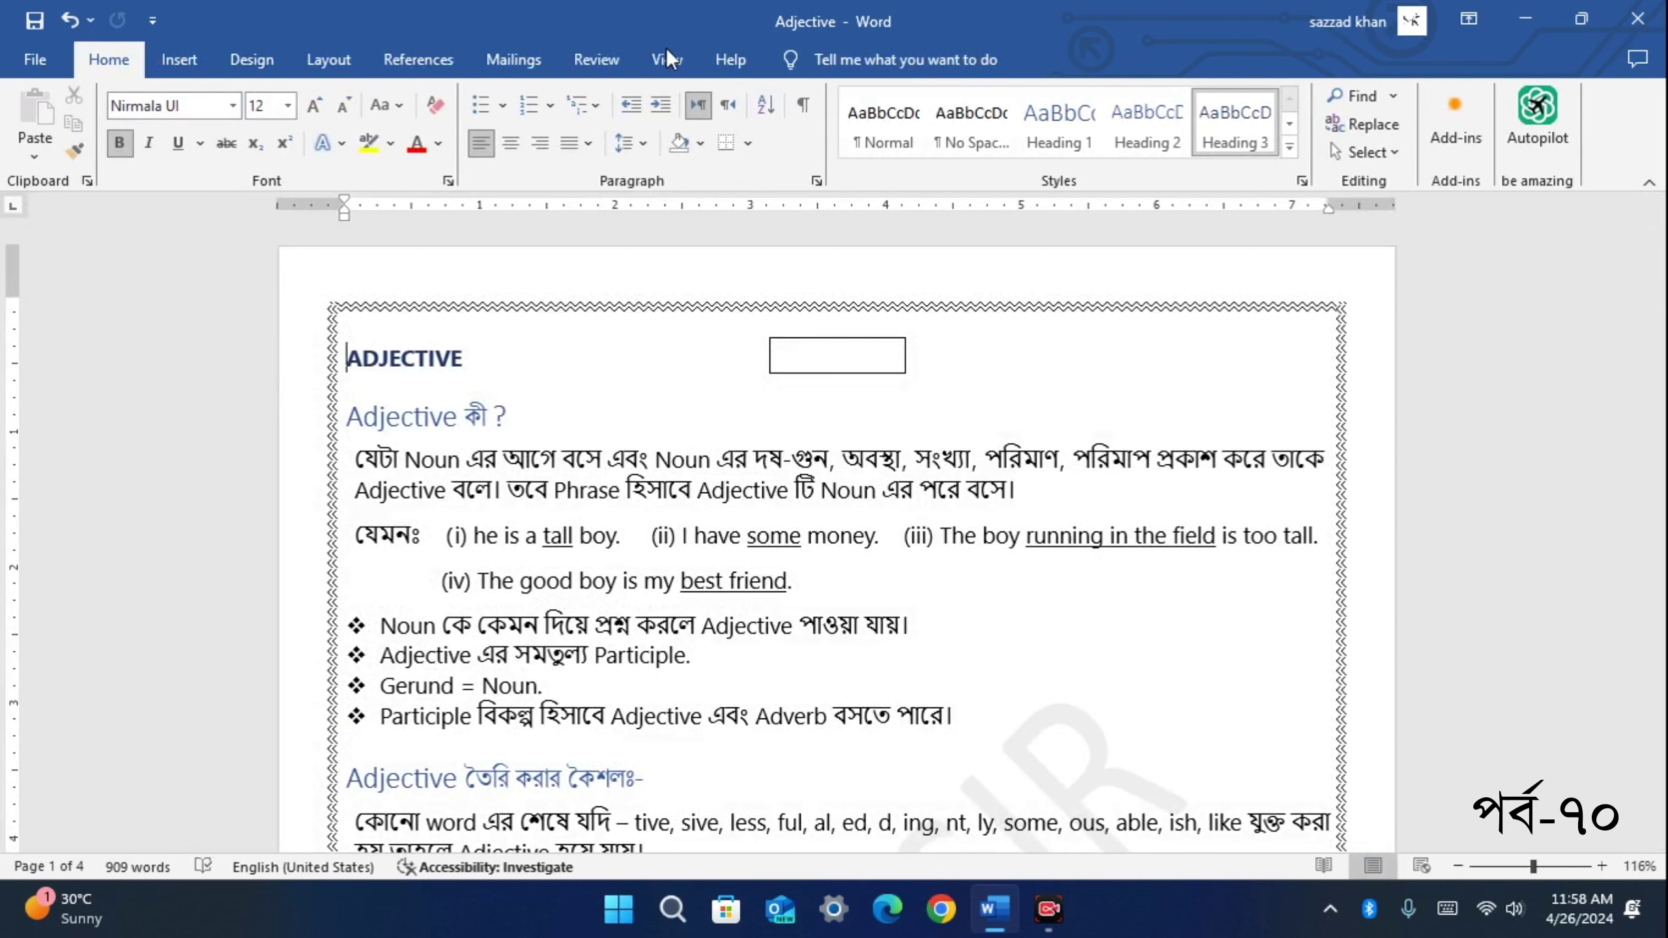
# Scroll through the document in Draft view, then display it in Read Mode
pyautogui.click(680, 56)
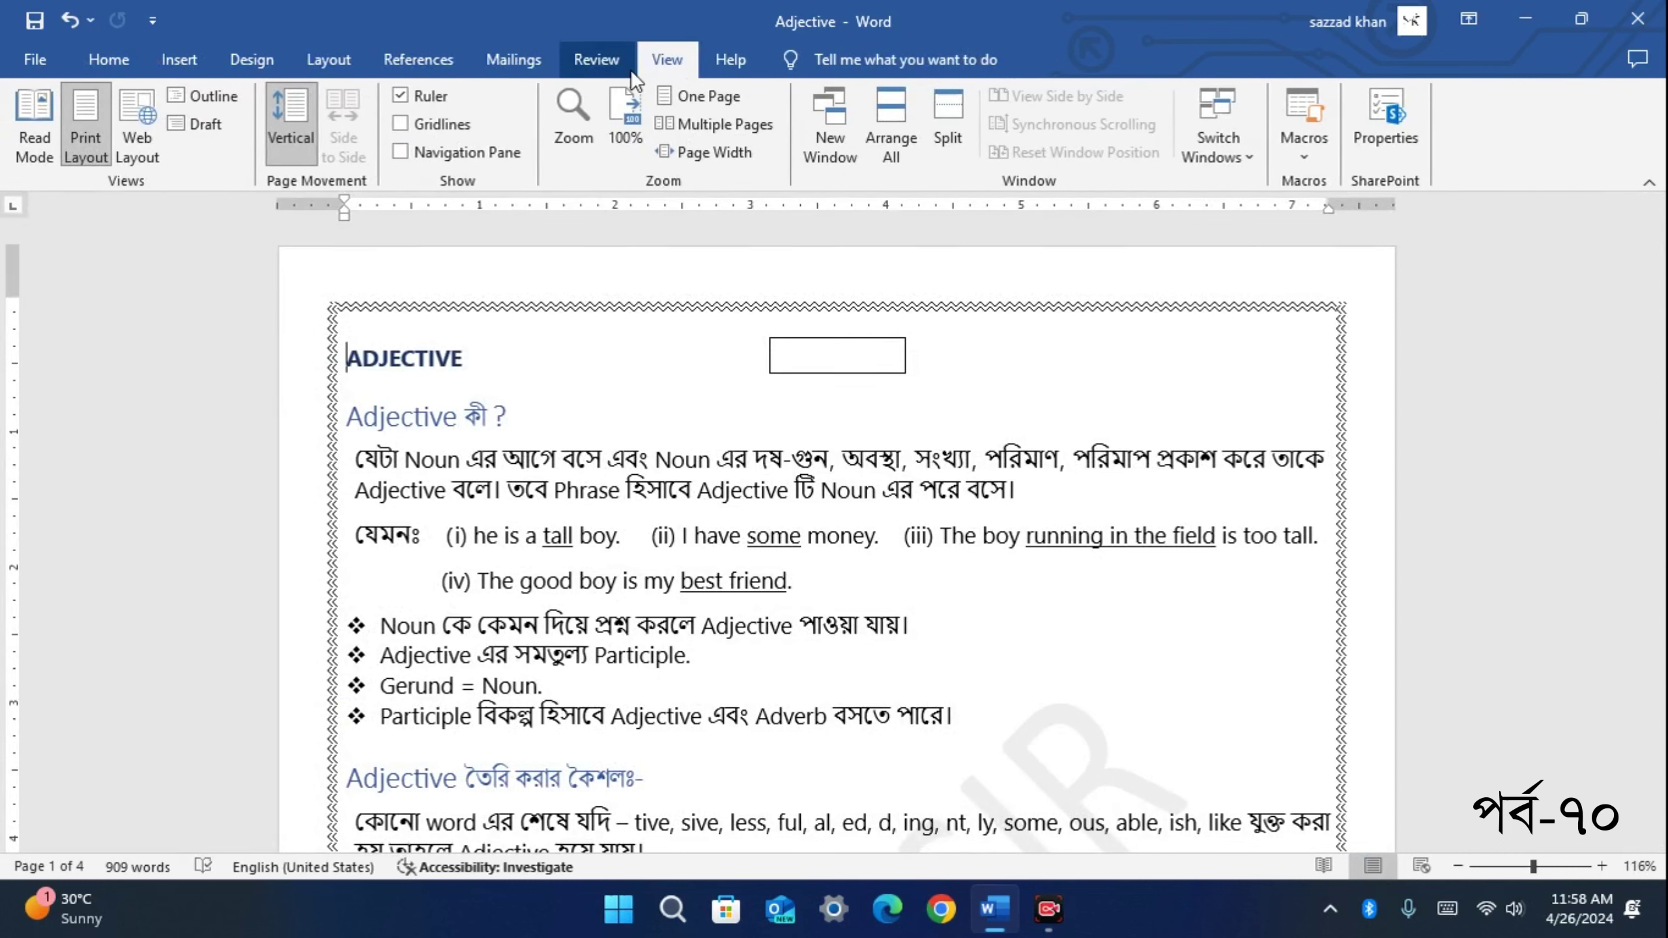
pyautogui.click(210, 127)
pyautogui.scroll(-5, 228, 434)
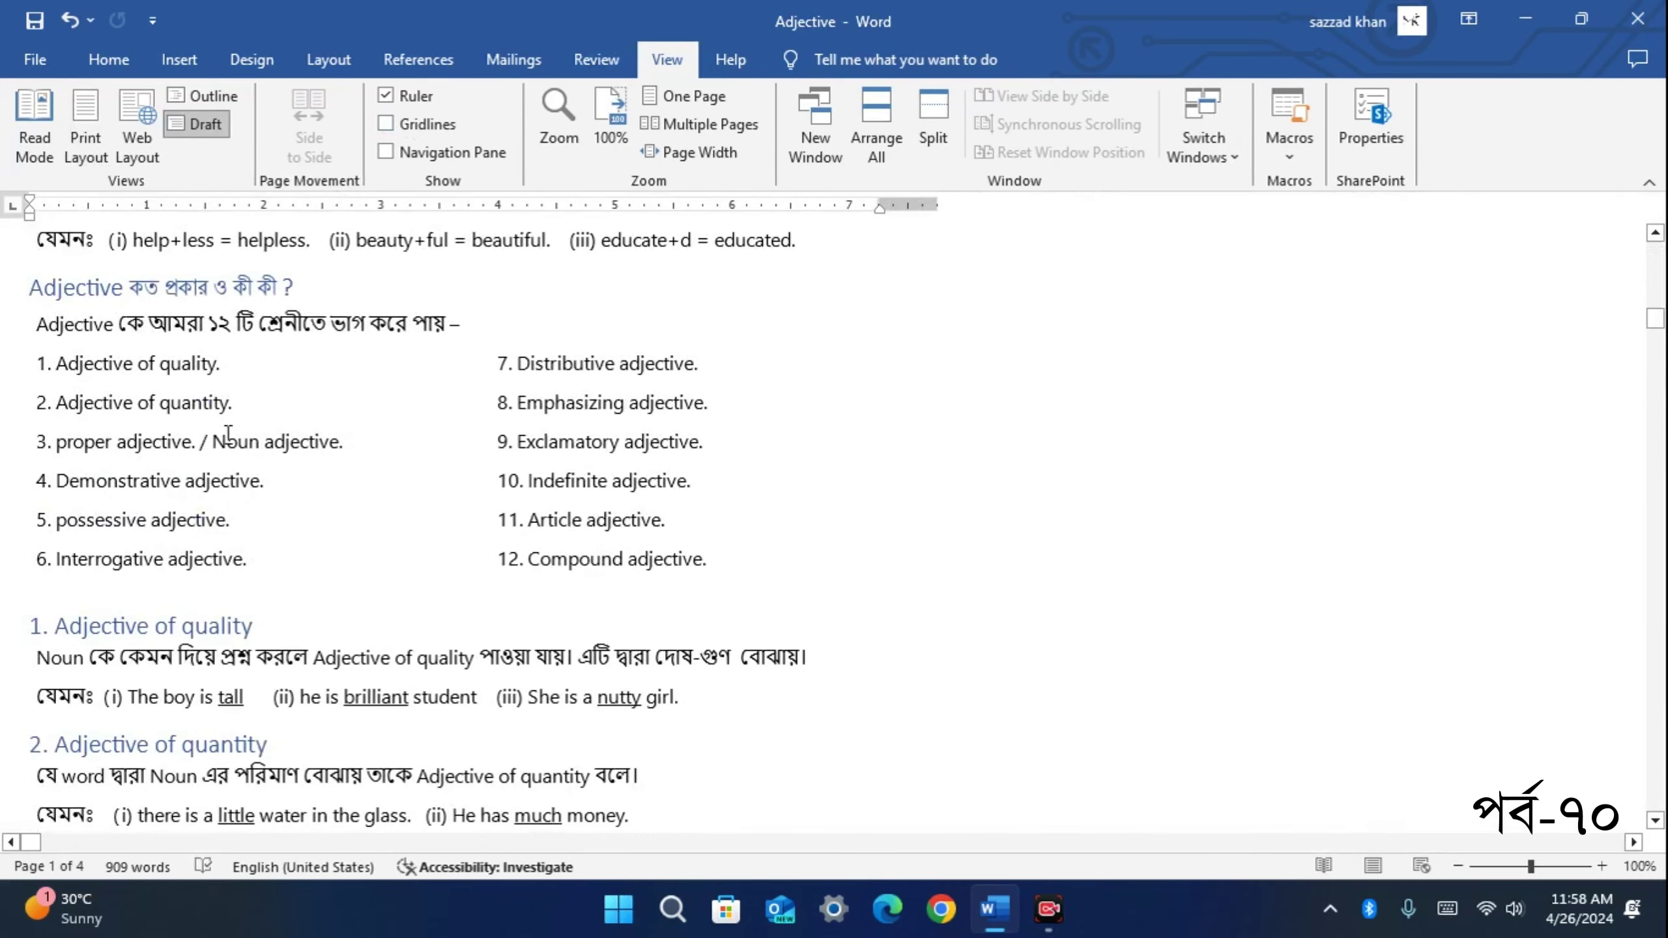
pyautogui.scroll(-10, 228, 434)
pyautogui.scroll(-10, 230, 438)
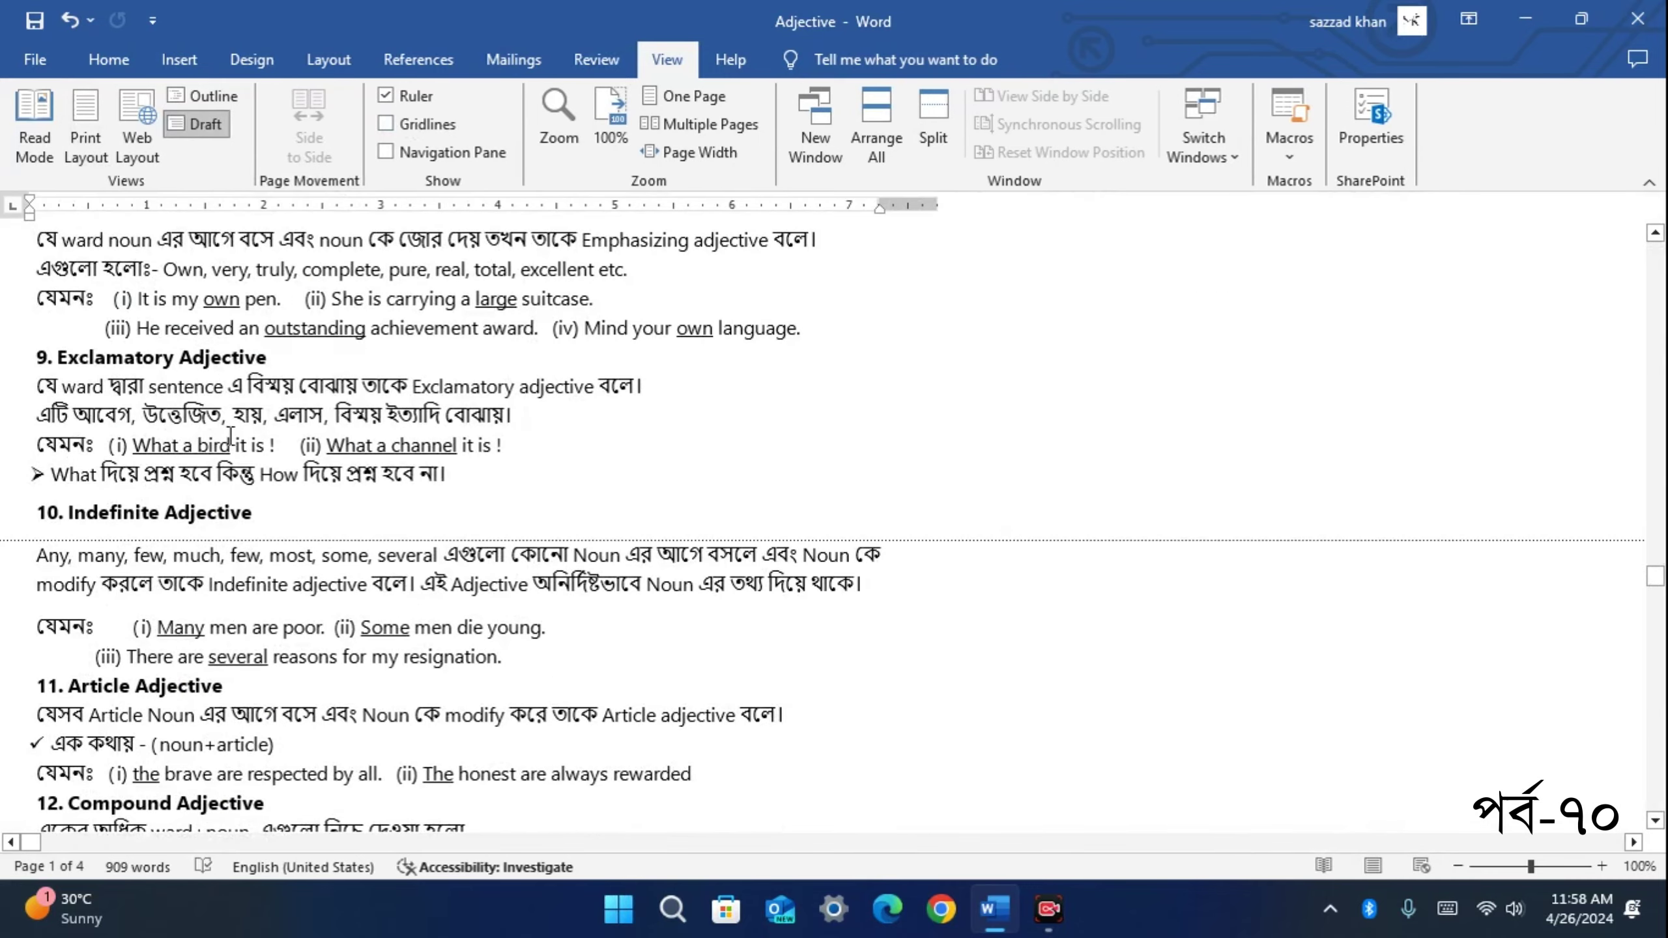
pyautogui.scroll(10, 230, 437)
pyautogui.scroll(10, 227, 441)
pyautogui.scroll(10, 223, 447)
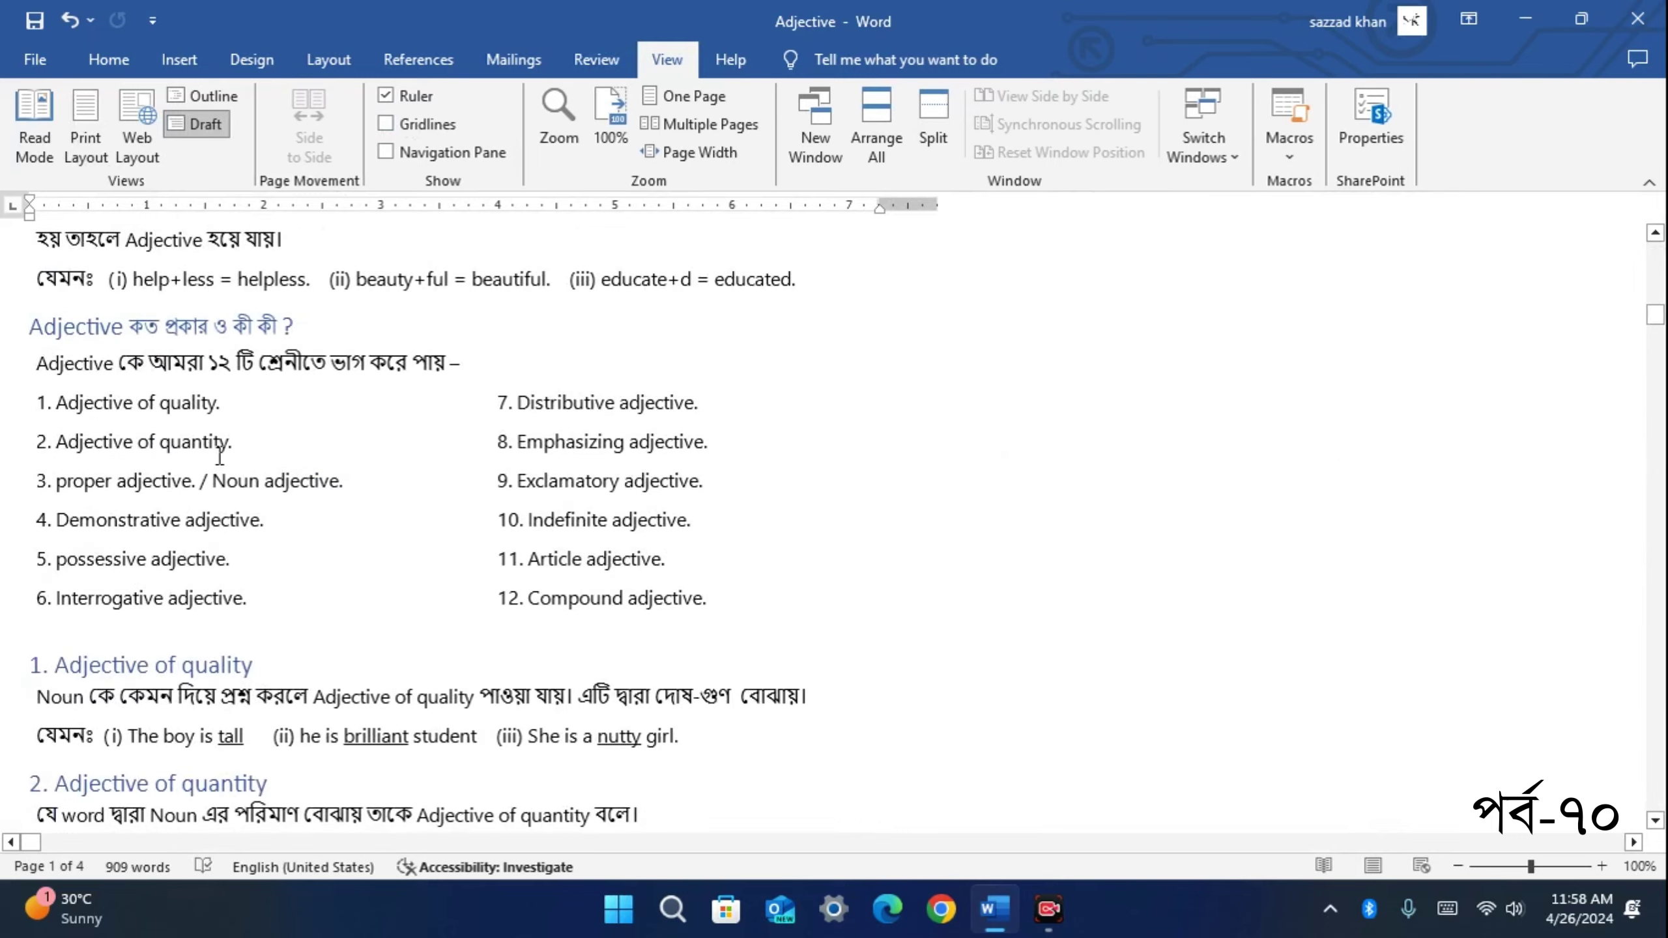
pyautogui.scroll(5, 220, 454)
pyautogui.scroll(-10, 211, 450)
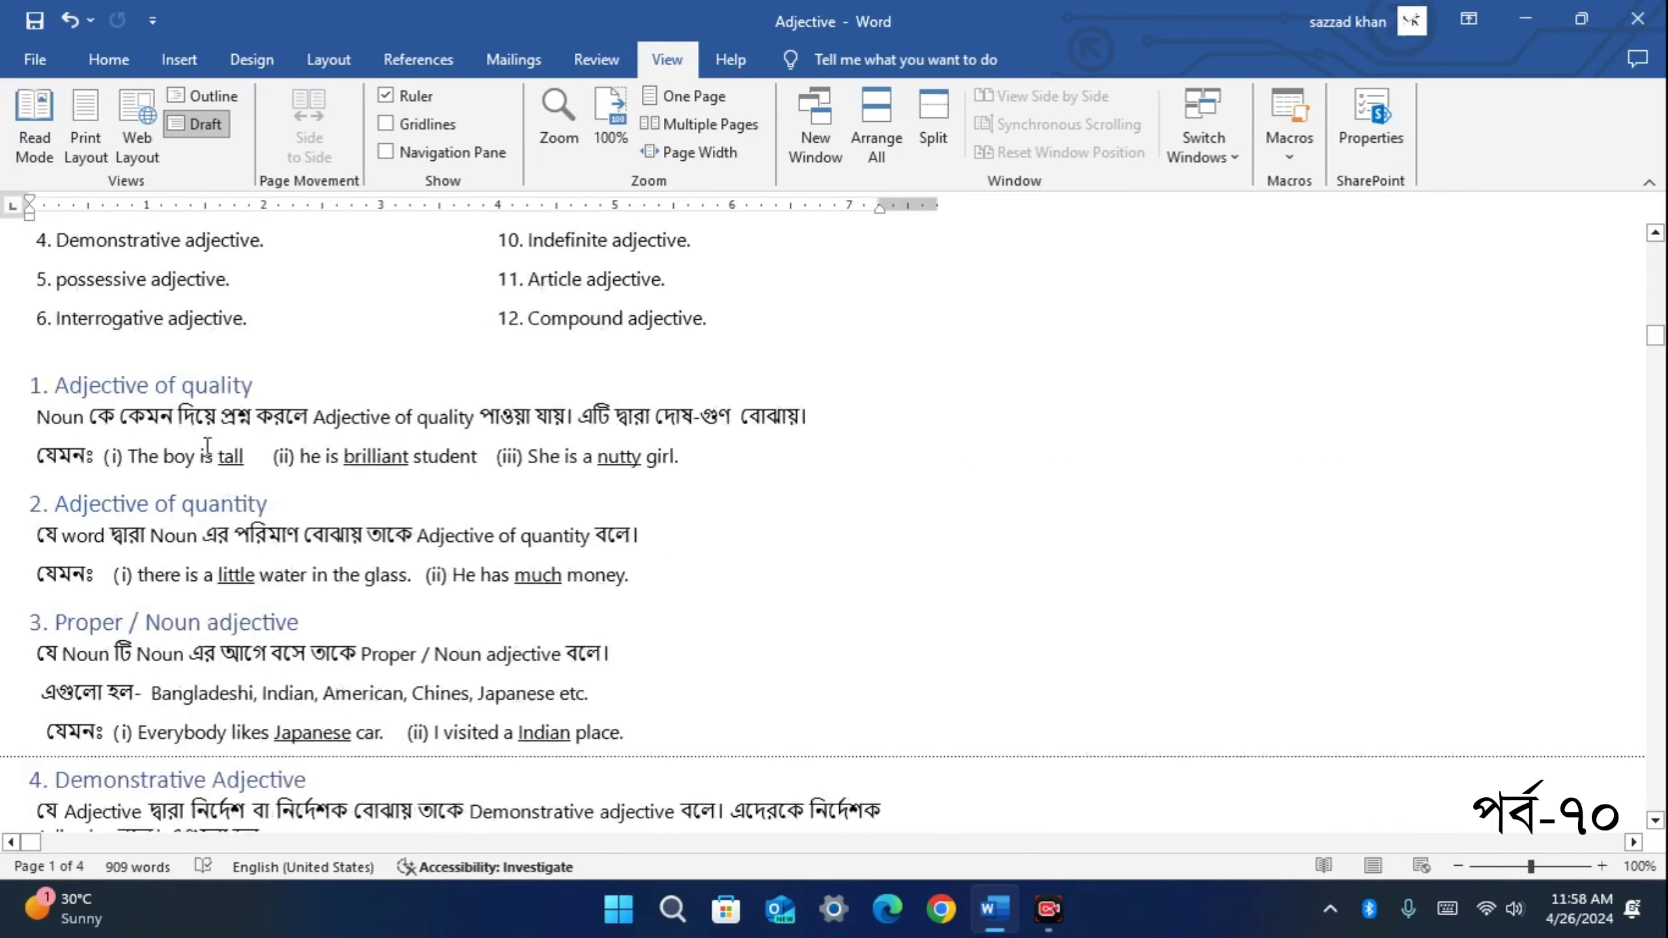
pyautogui.scroll(-10, 210, 448)
pyautogui.scroll(-12, 208, 447)
pyautogui.scroll(20, 206, 444)
pyautogui.scroll(8, 205, 443)
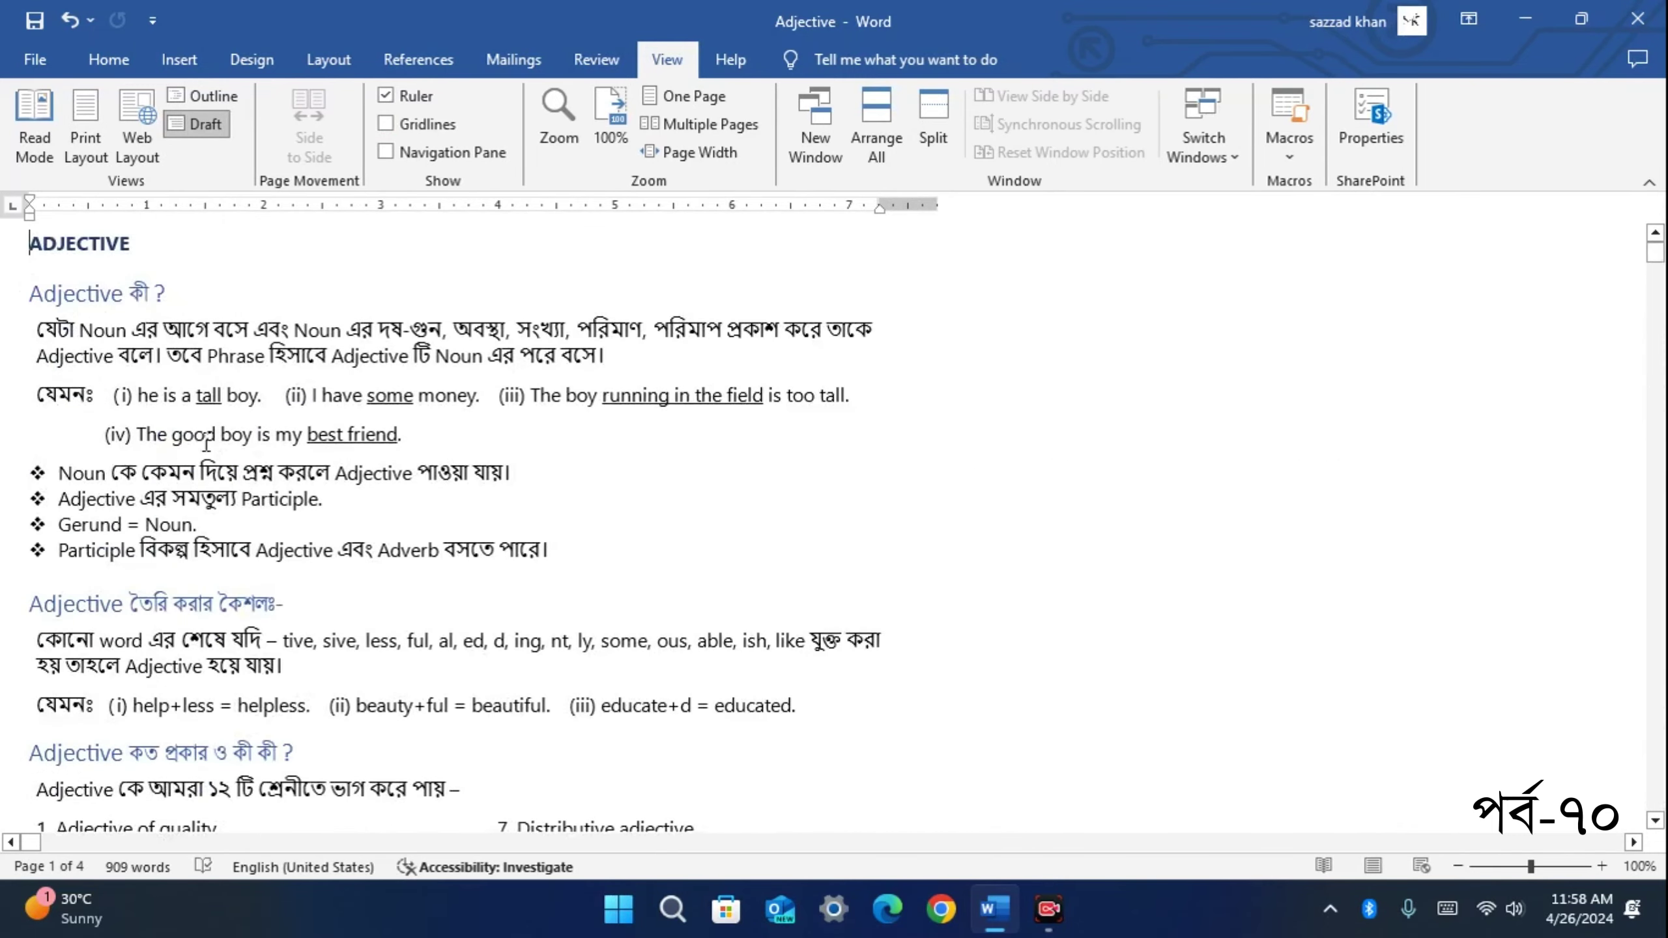
pyautogui.click(31, 143)
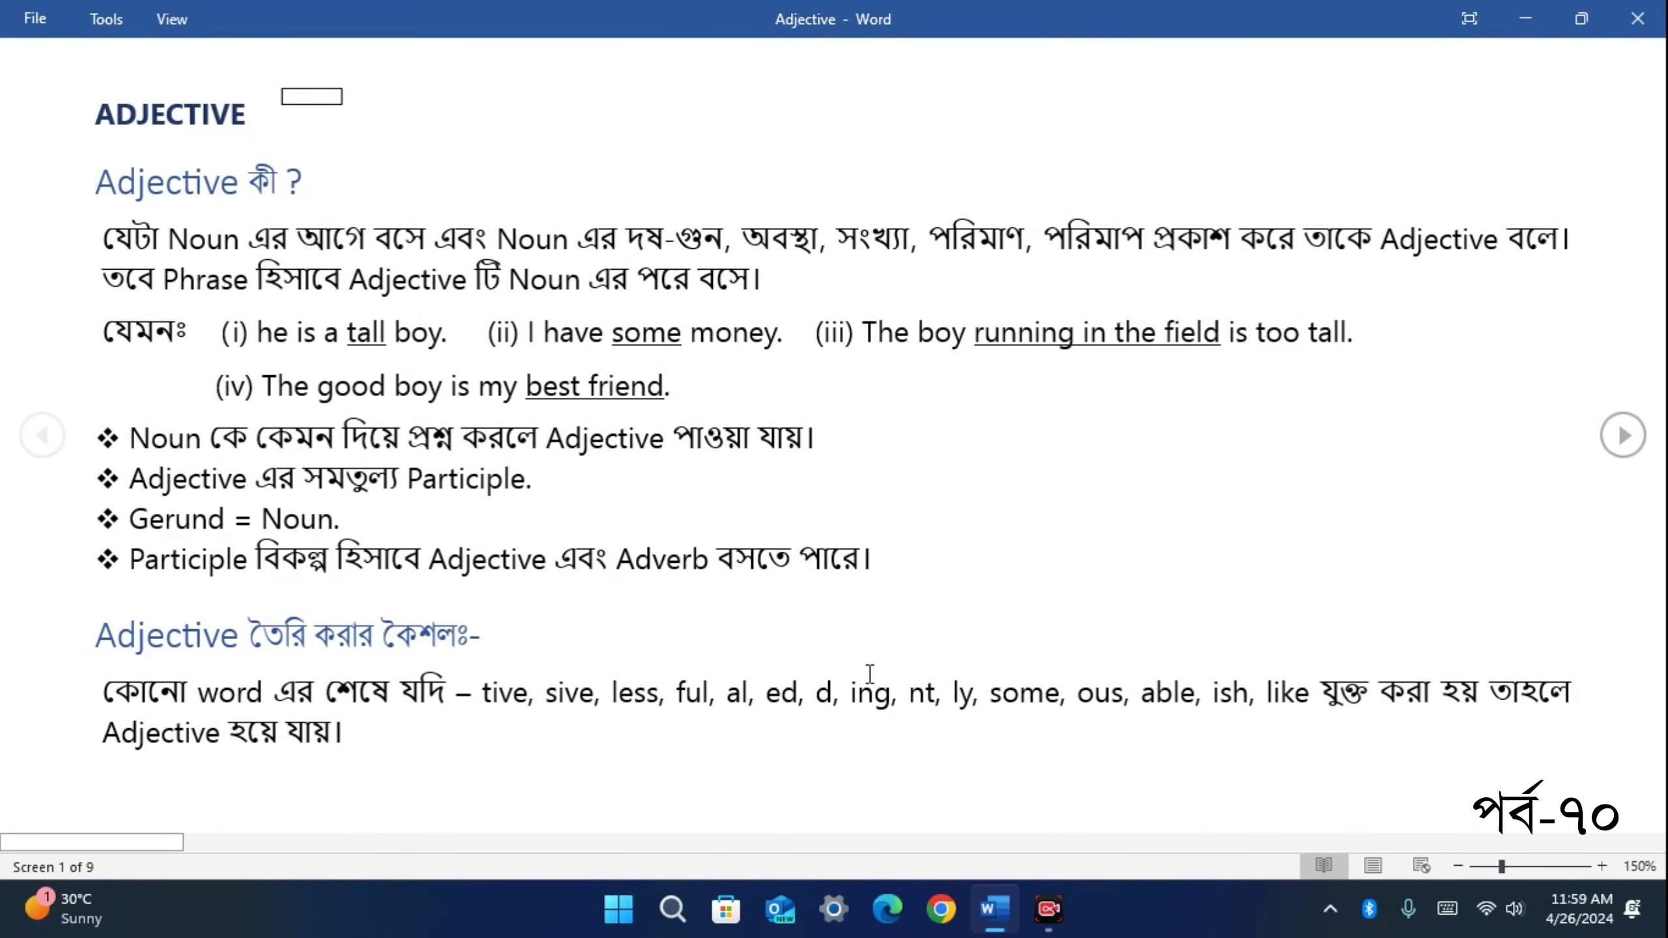
# Leave Read Mode with Esc, returning the document to Print Layout
pyautogui.press('Escape')
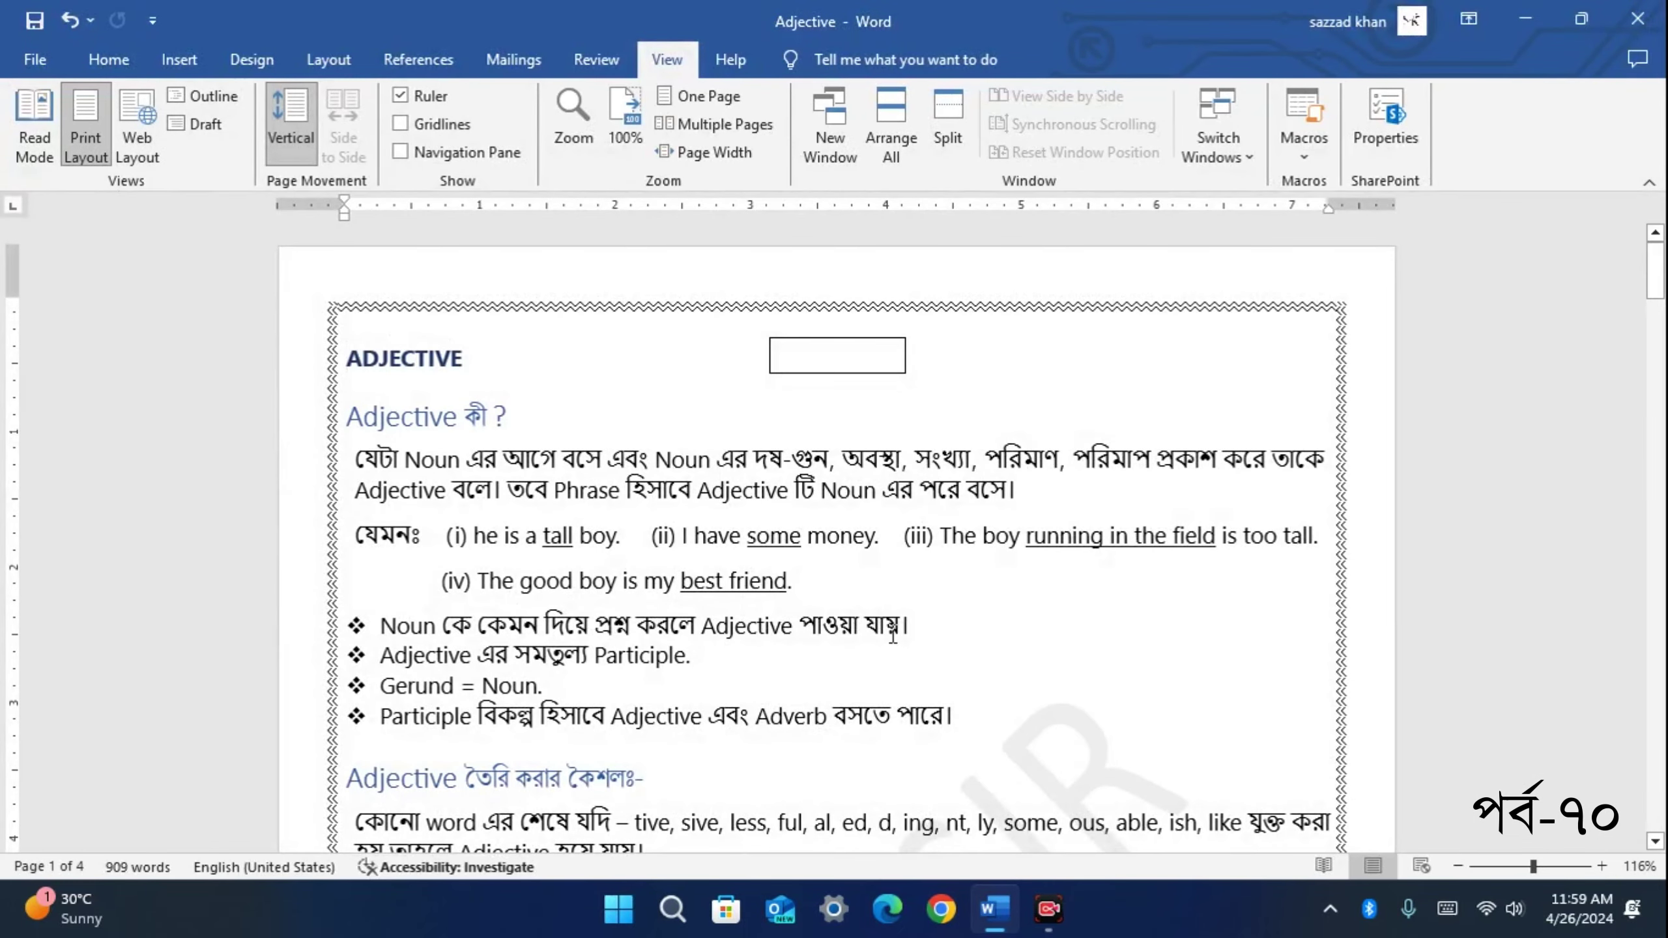
pyautogui.scroll(-3, 797, 696)
pyautogui.scroll(3, 713, 713)
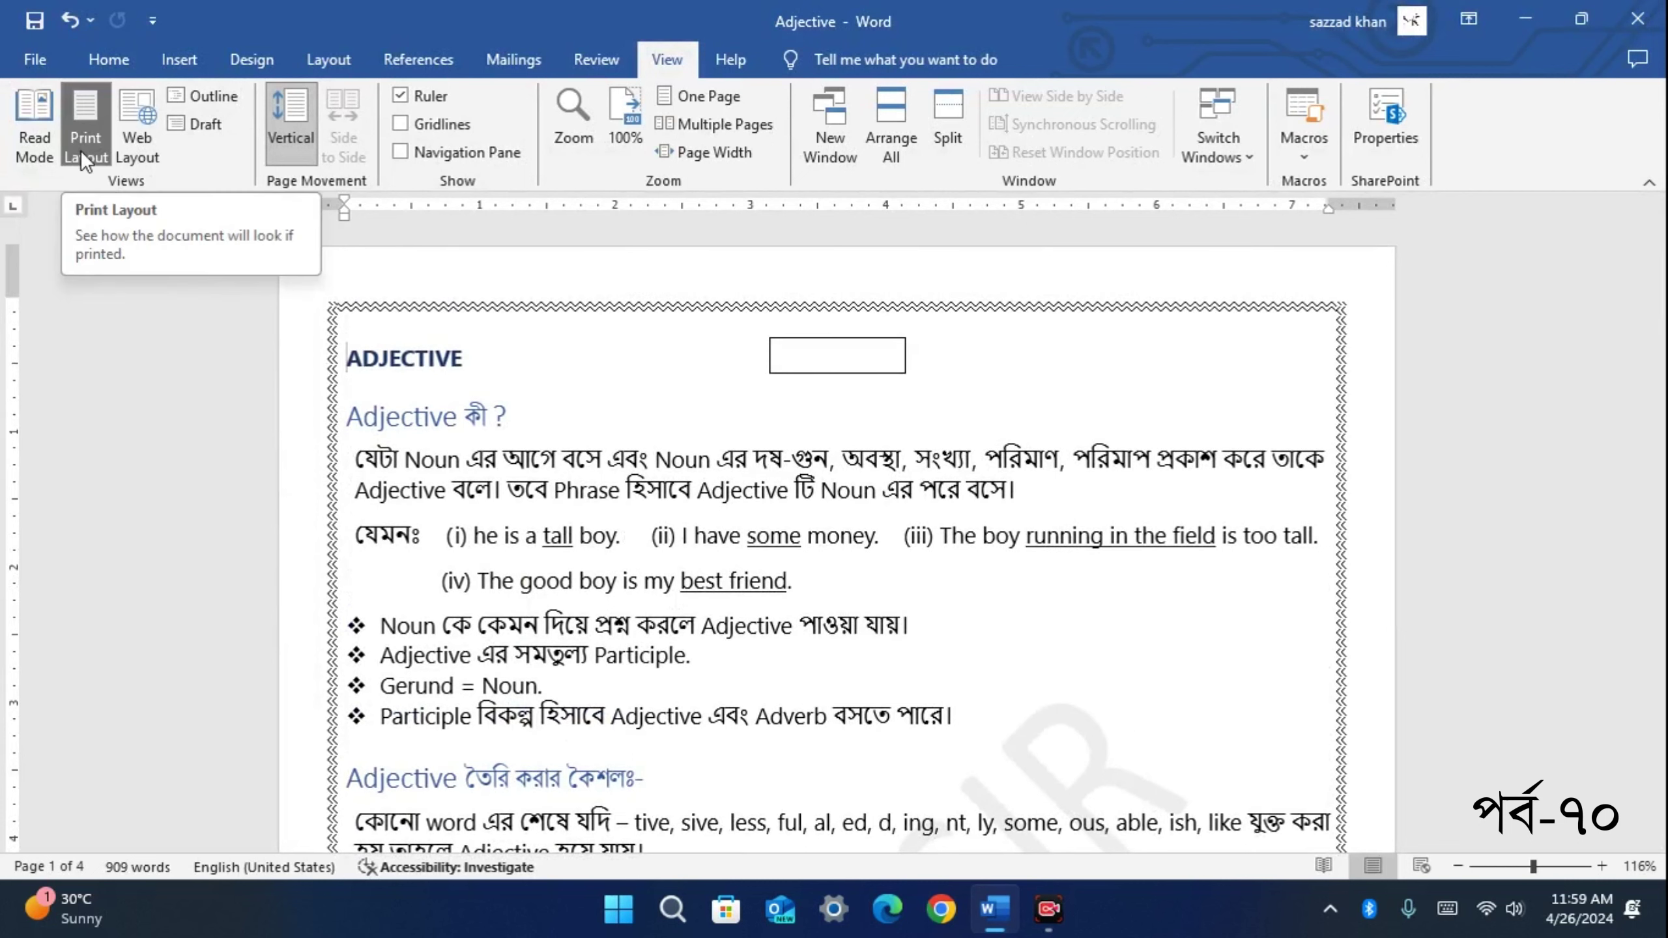
# Cycle the document through Web Layout, Outline and Draft views, then close Word
pyautogui.click(115, 123)
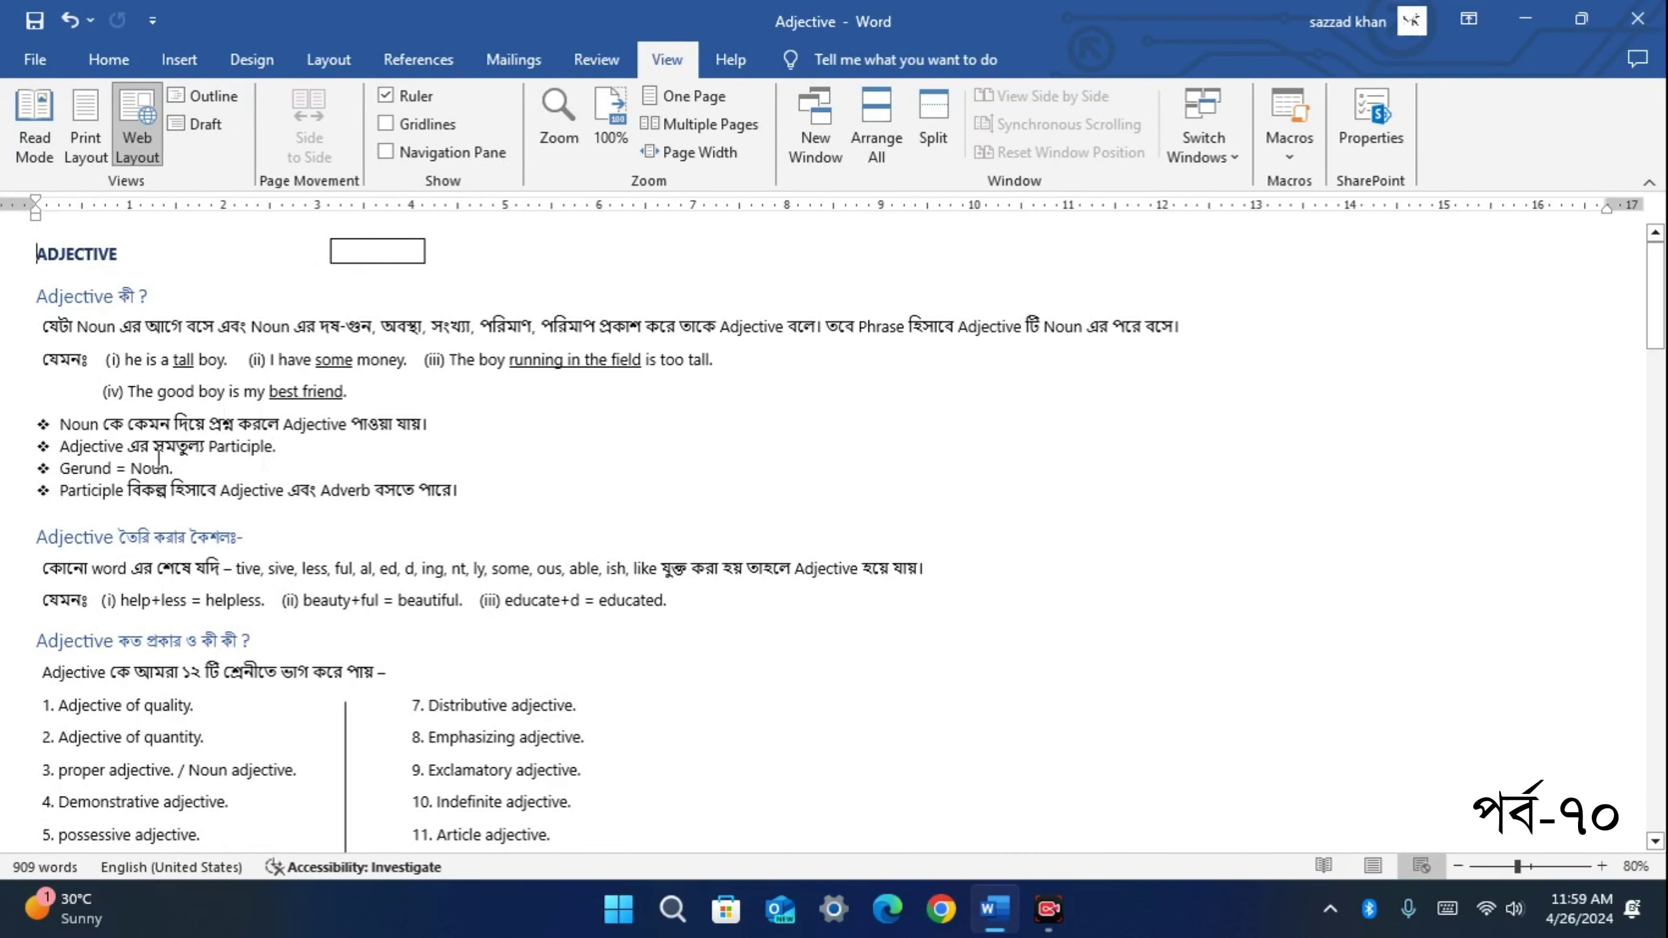
pyautogui.click(197, 95)
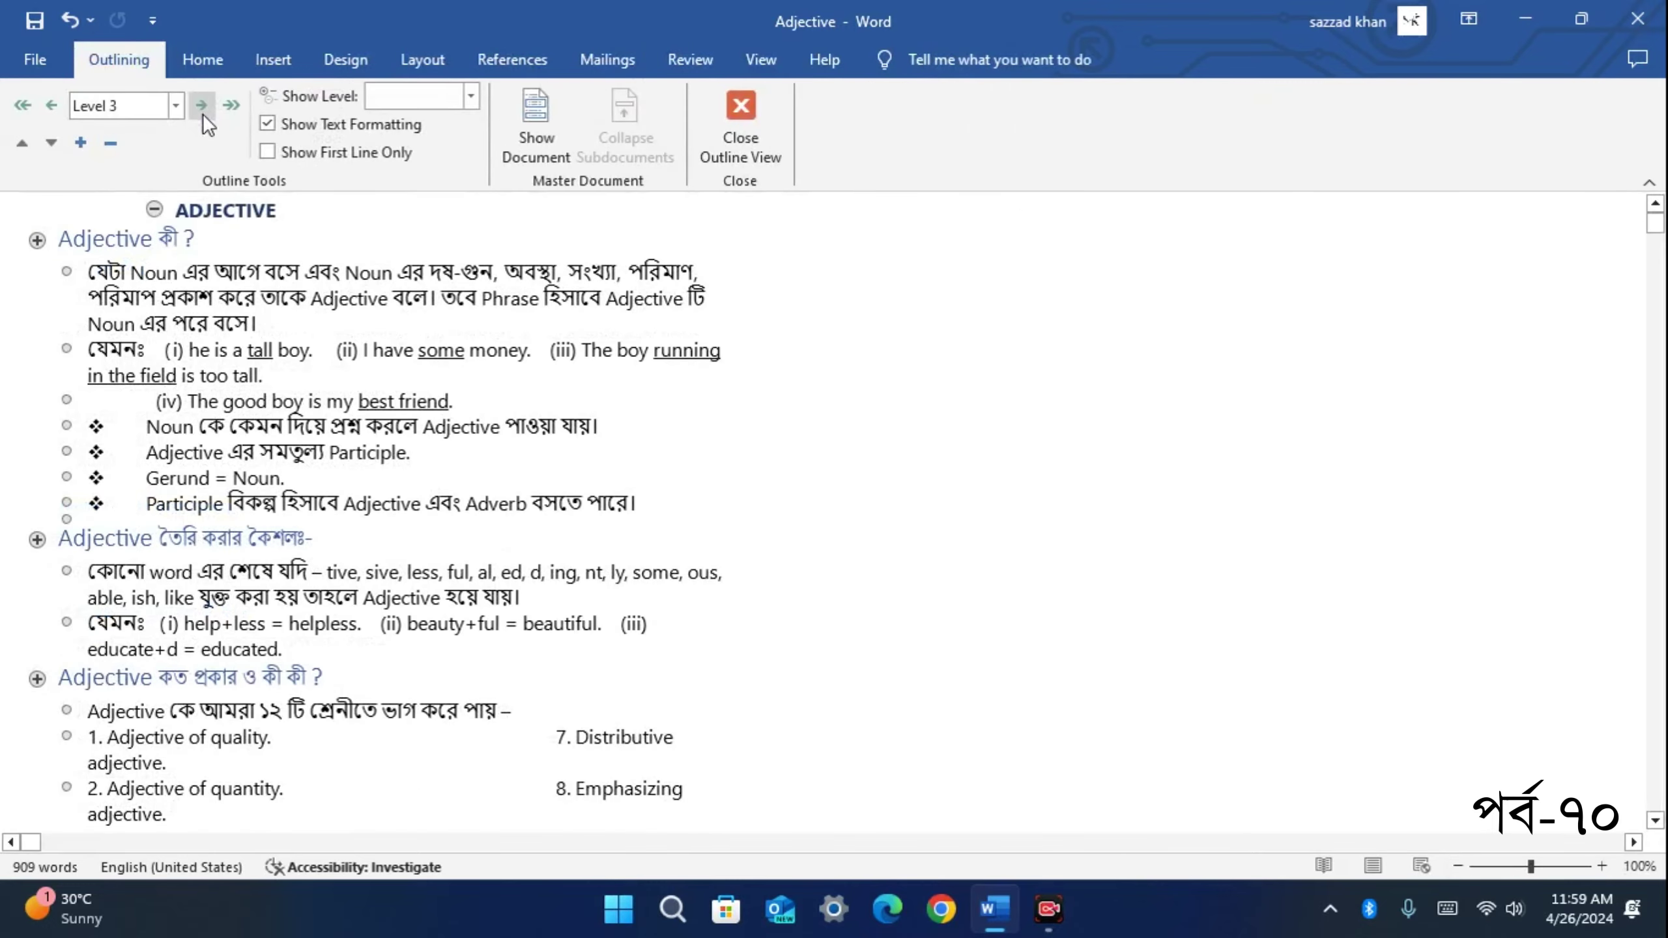
pyautogui.click(741, 125)
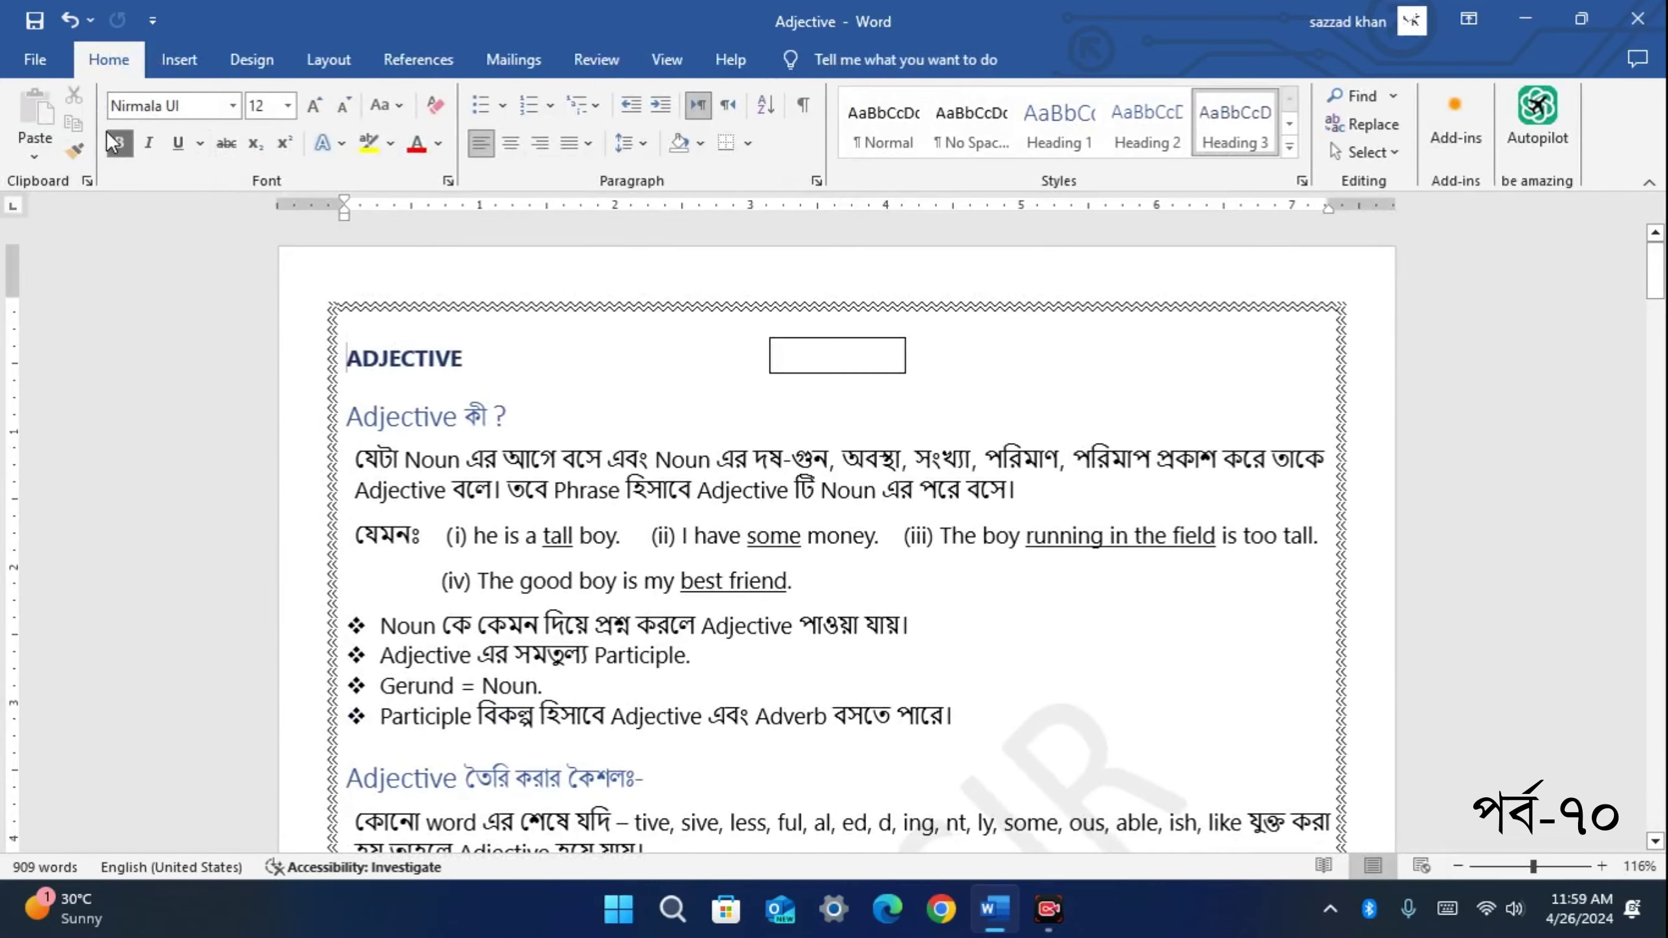
pyautogui.scroll(-5, 377, 229)
pyautogui.scroll(-10, 328, 460)
pyautogui.scroll(10, 263, 733)
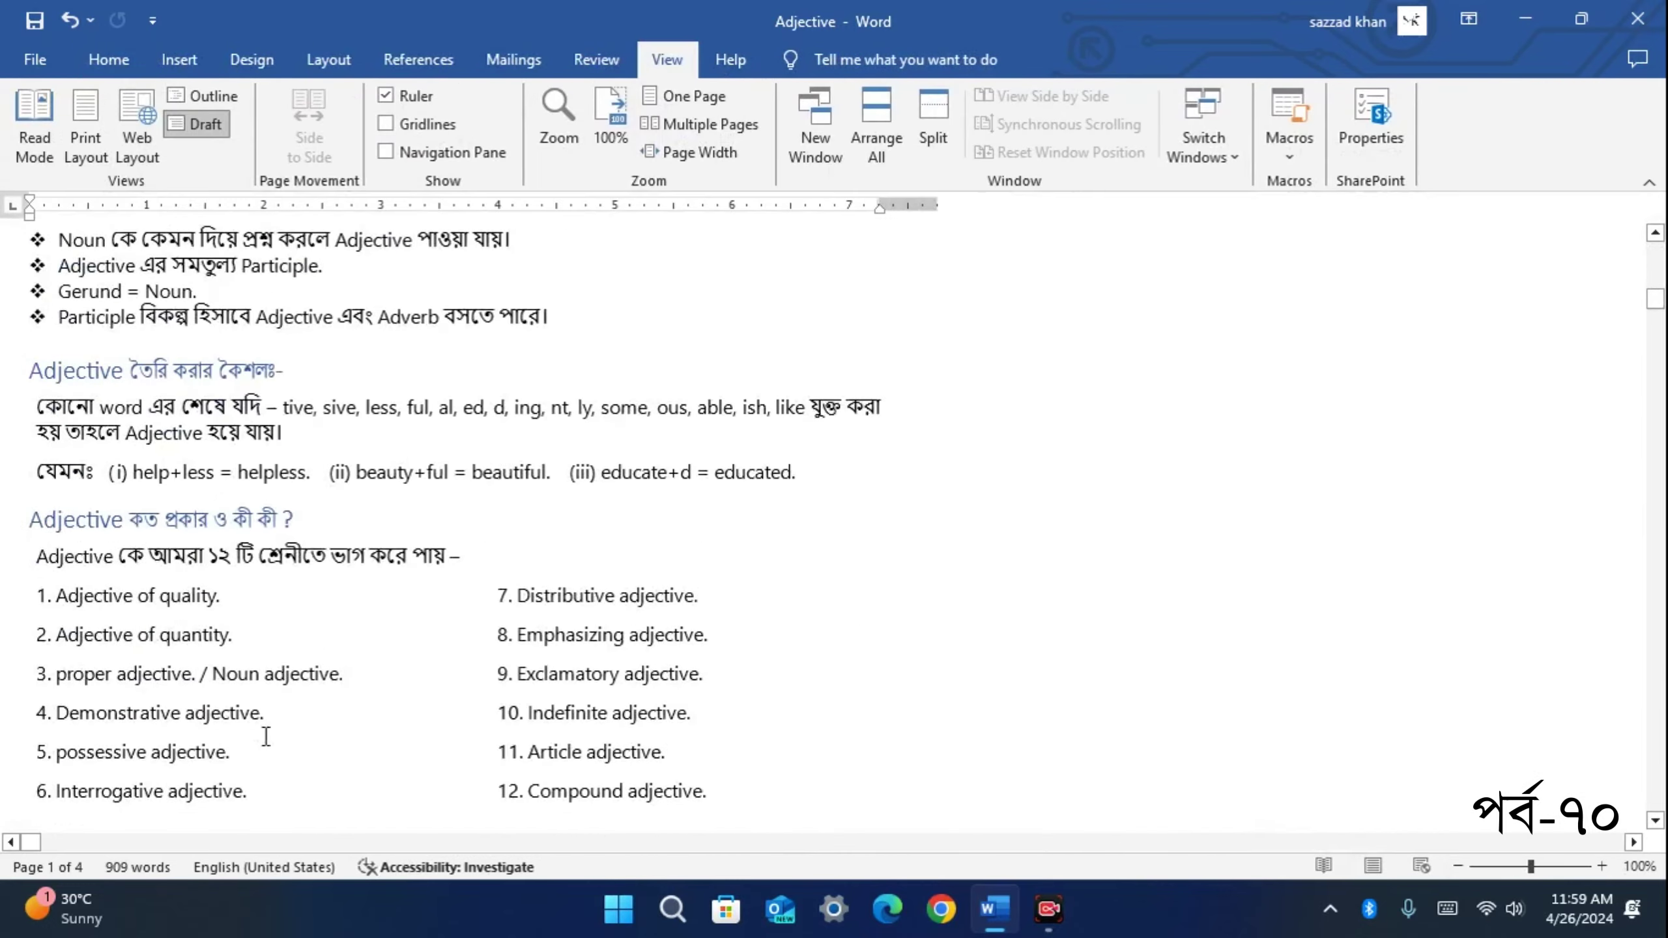
pyautogui.scroll(5, 271, 735)
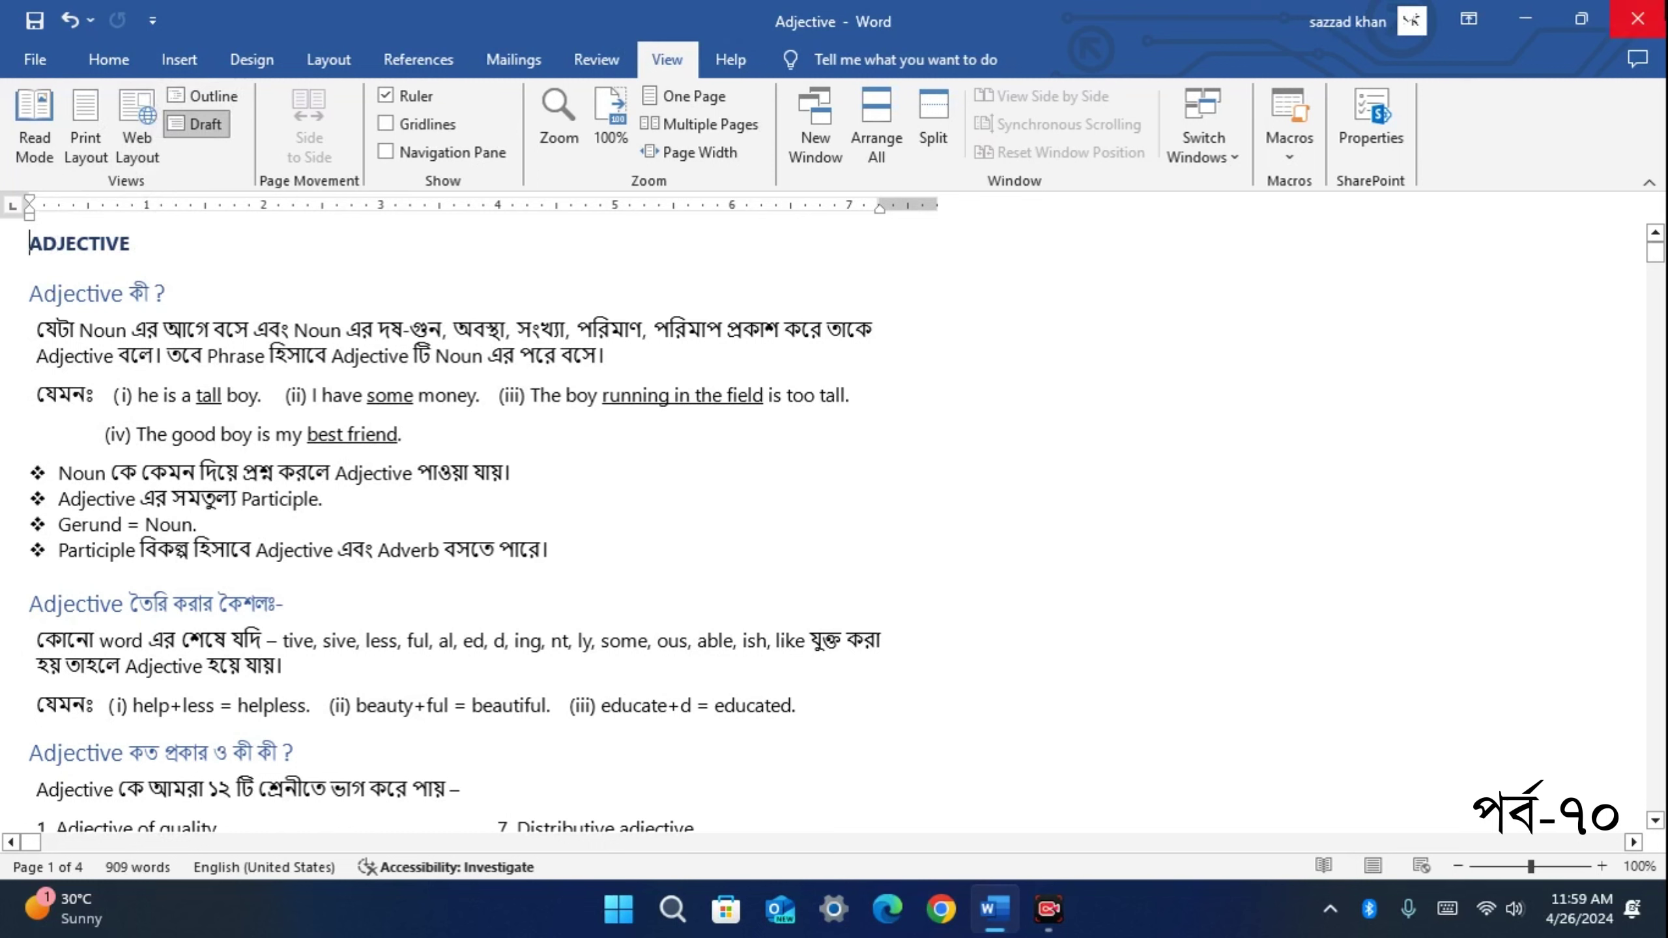
pyautogui.click(1639, 19)
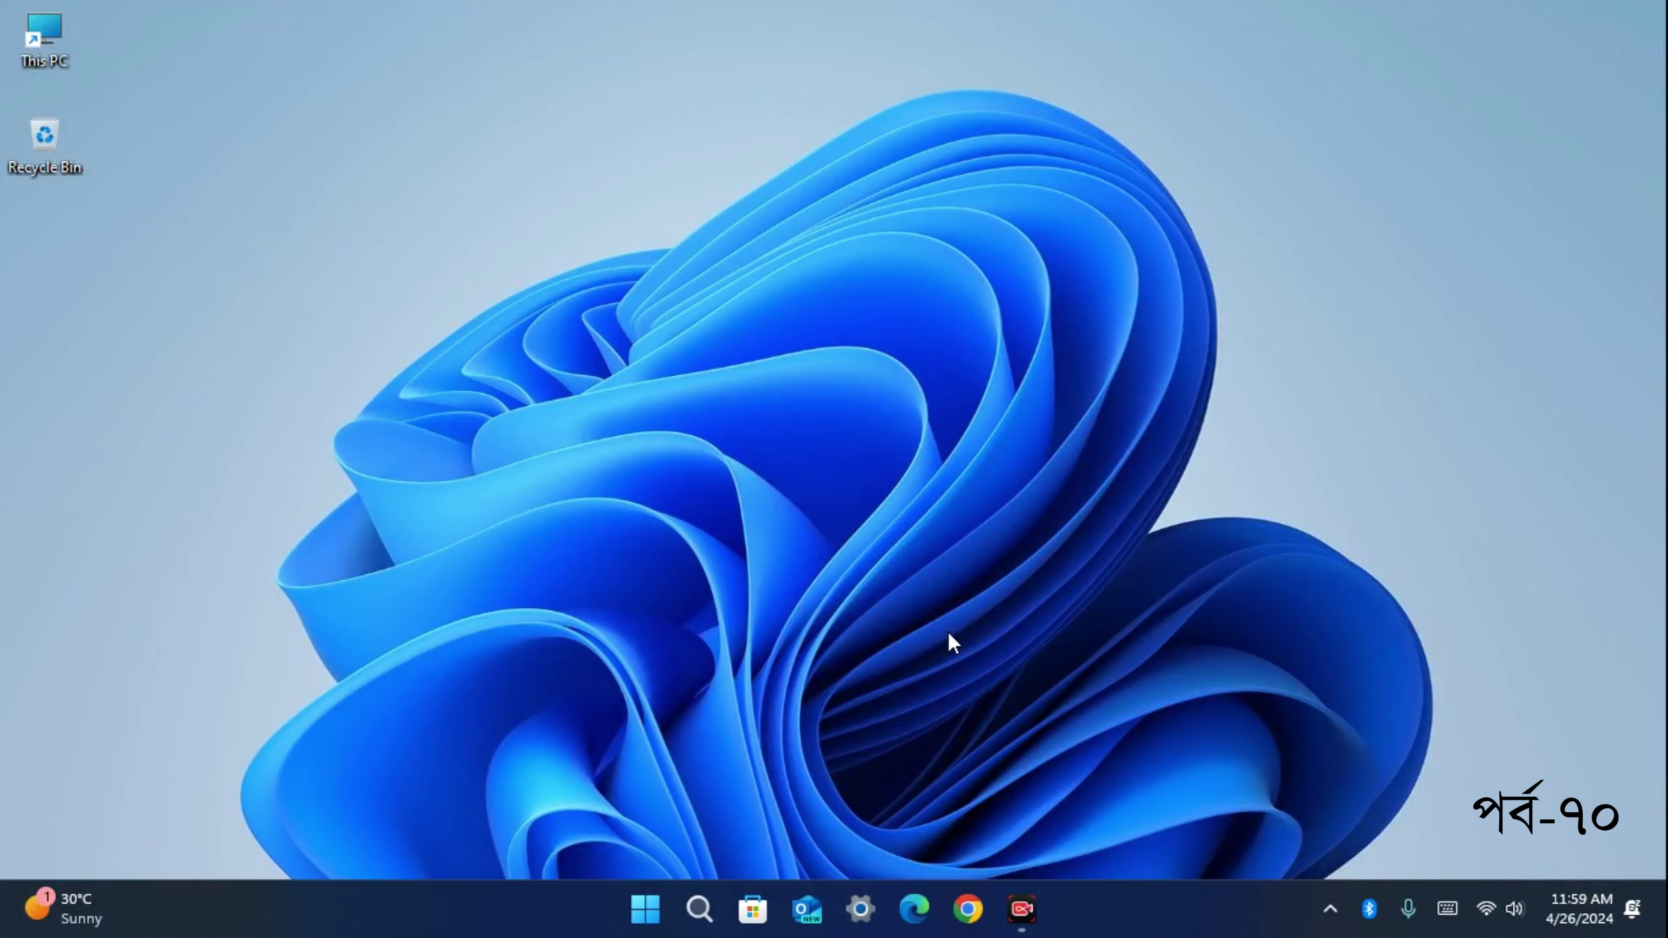